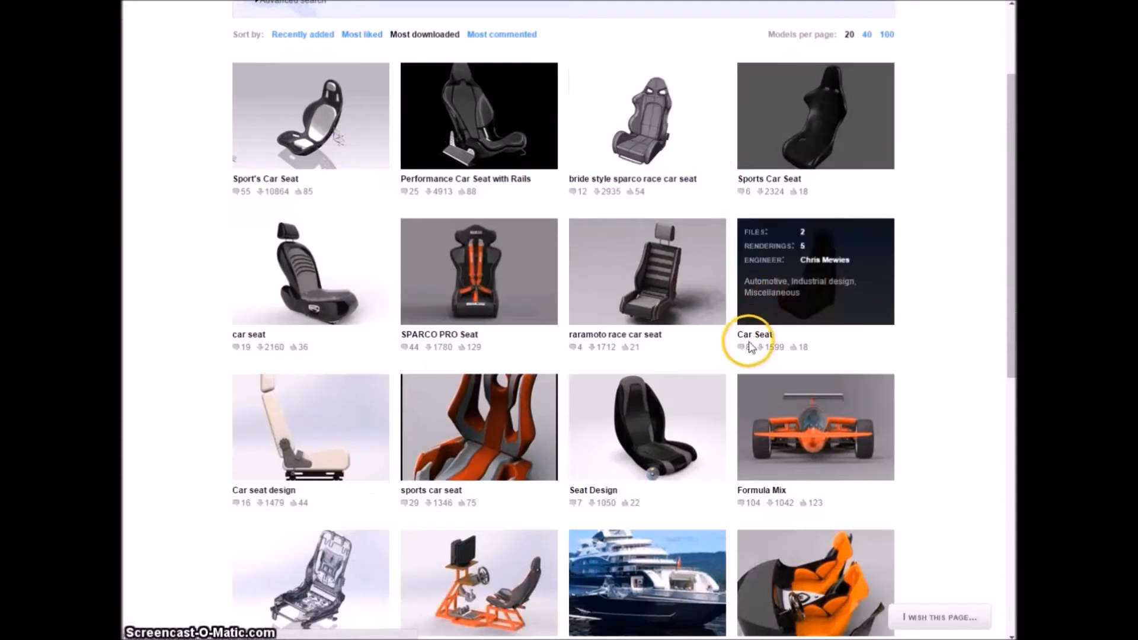
Step: Download Basic Car Seat.stp from the files of the Car Seat model and show it in its download folder
click(805, 337)
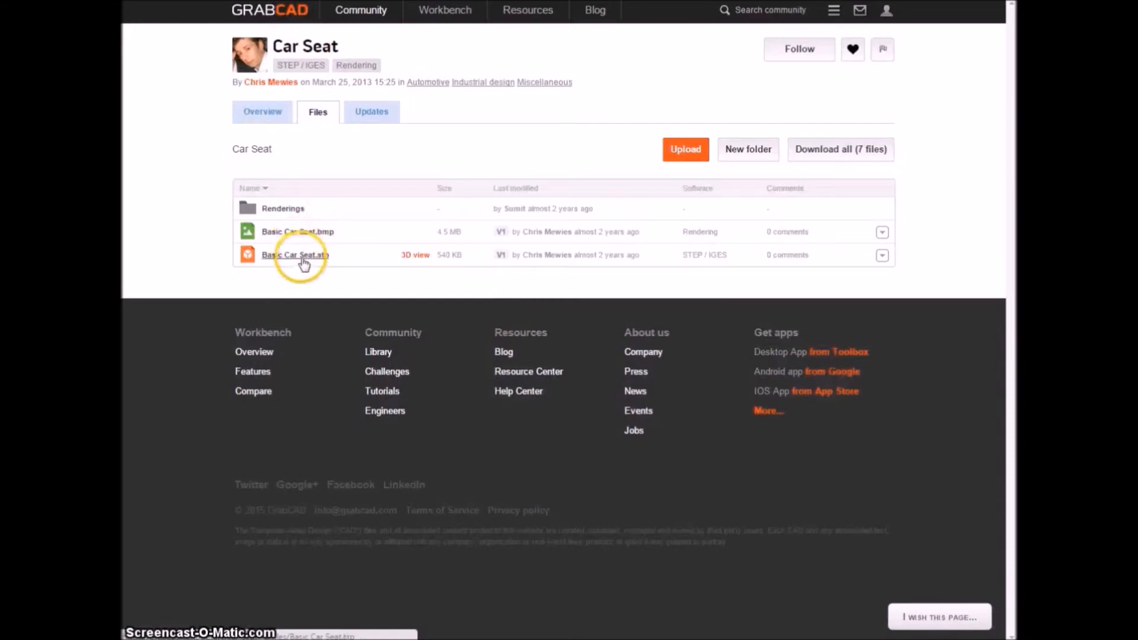
click(303, 256)
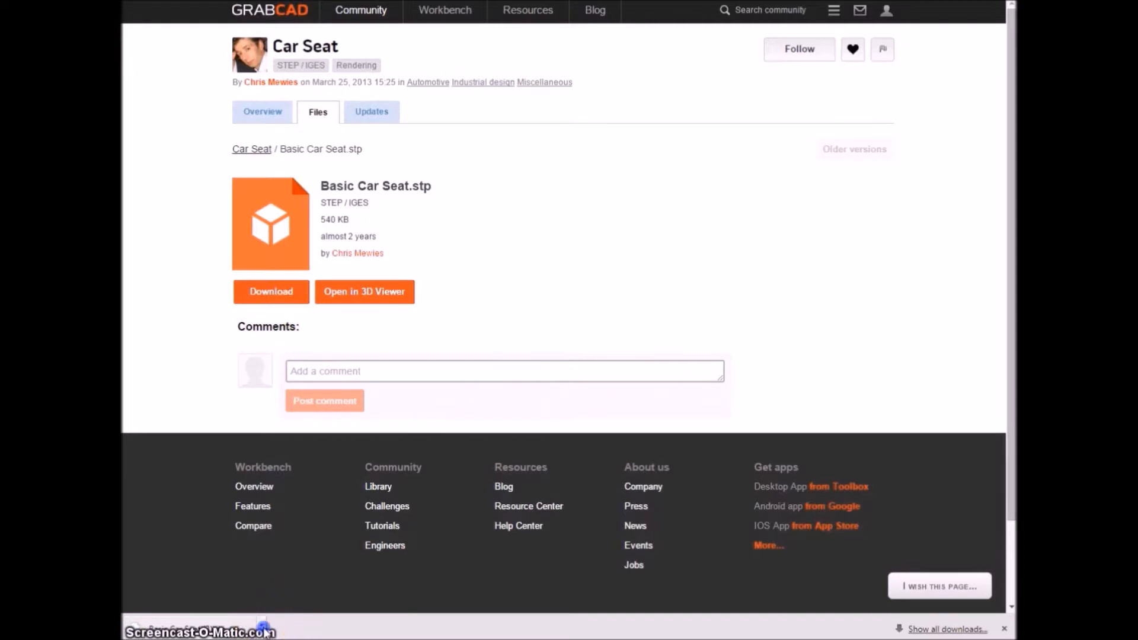
click(263, 628)
click(305, 581)
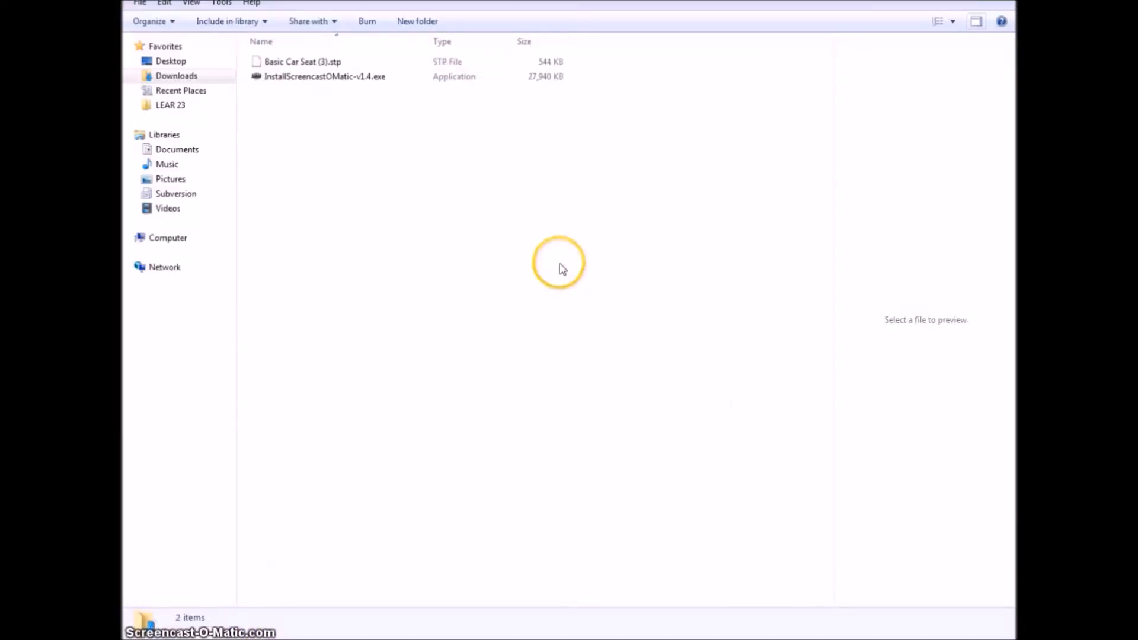
Step: Rename the downloaded STP file as Basic Car Seat.stp and go to the LEAR 23 folder
click(330, 62)
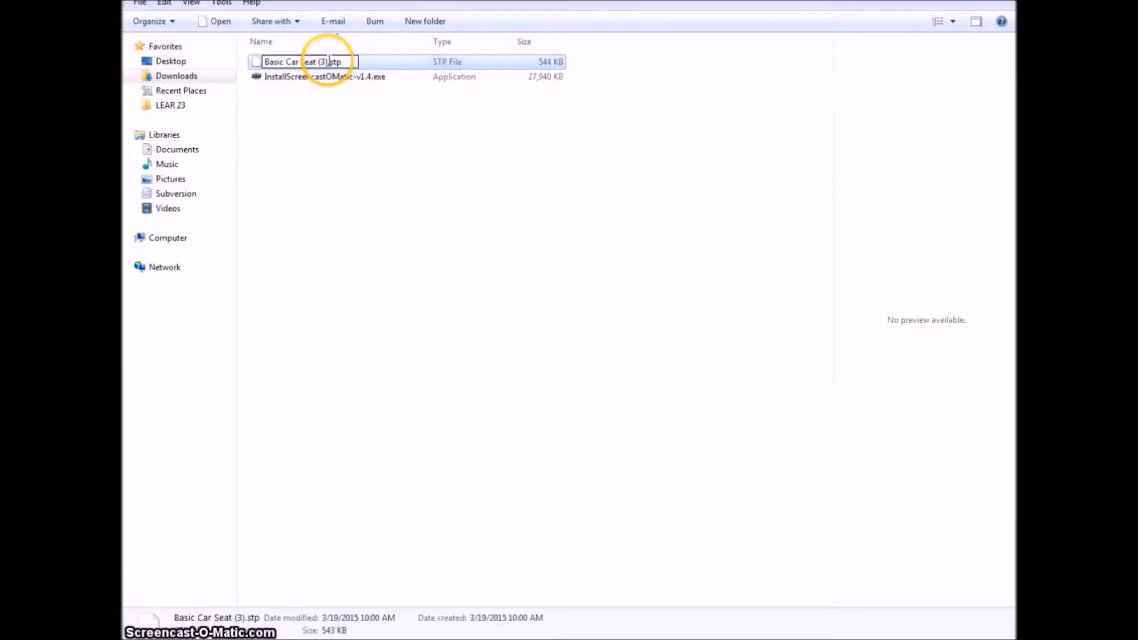
click(324, 111)
click(307, 64)
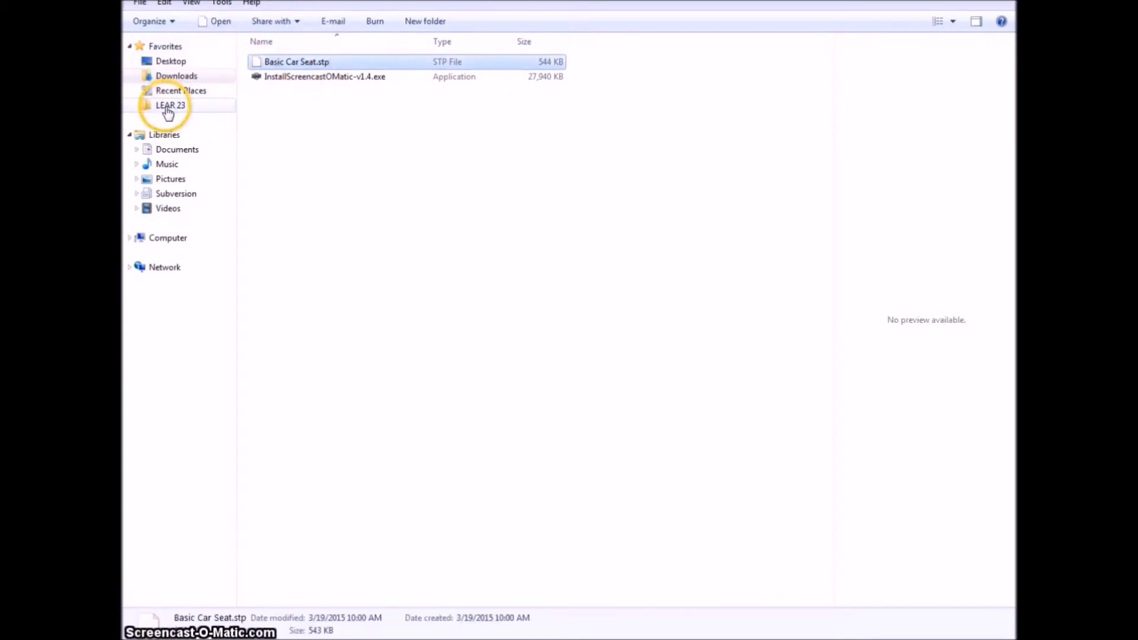
click(169, 108)
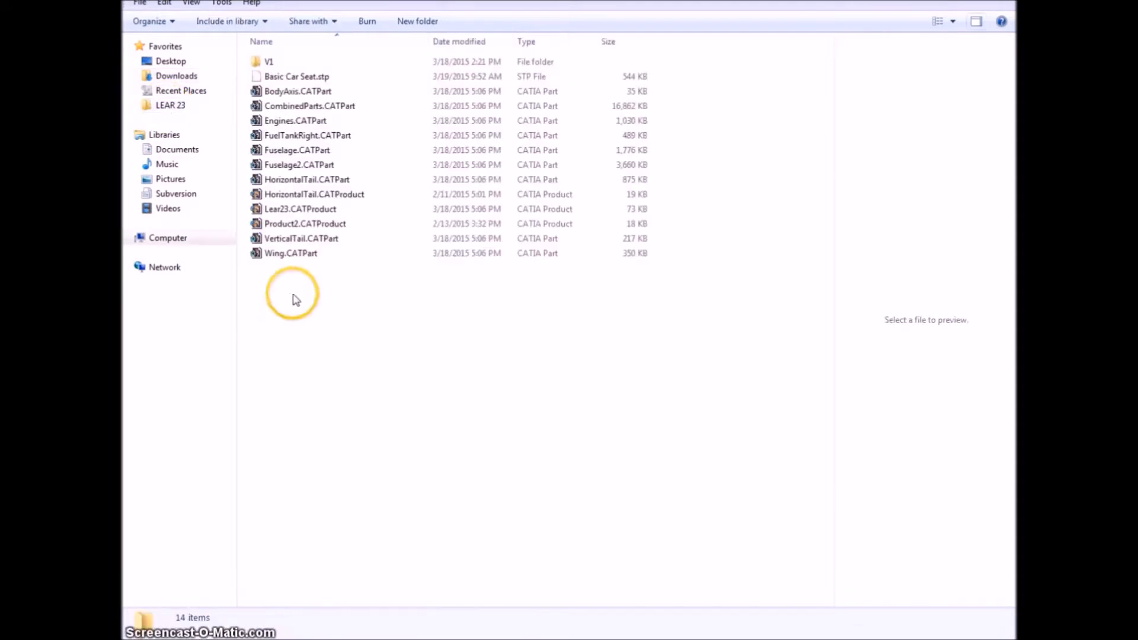
double_click(297, 79)
click(465, 326)
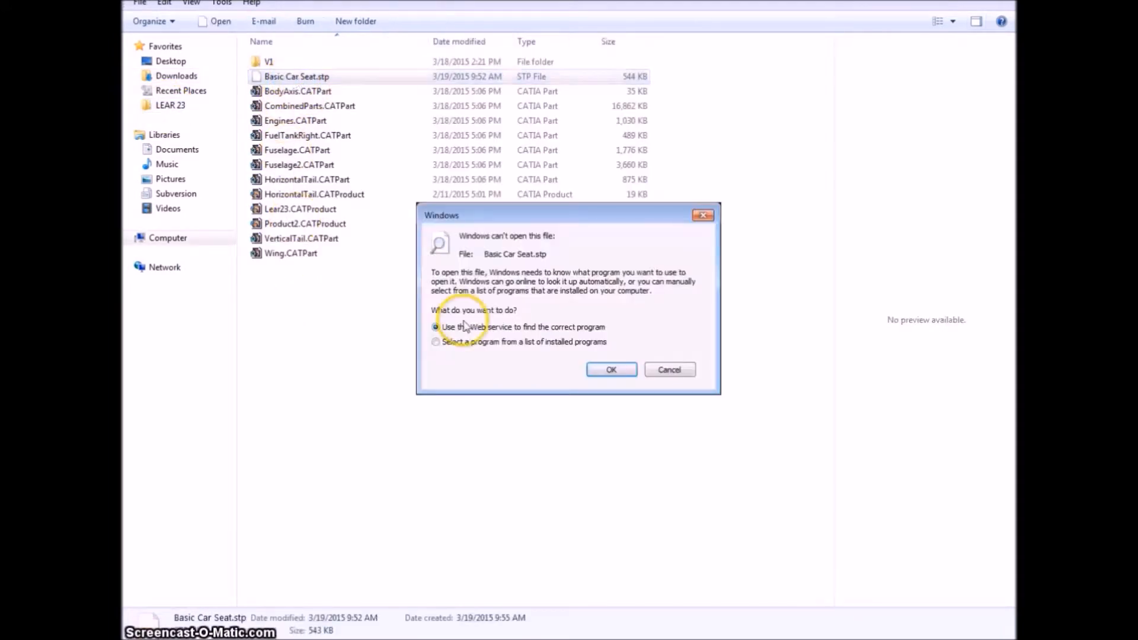
click(678, 371)
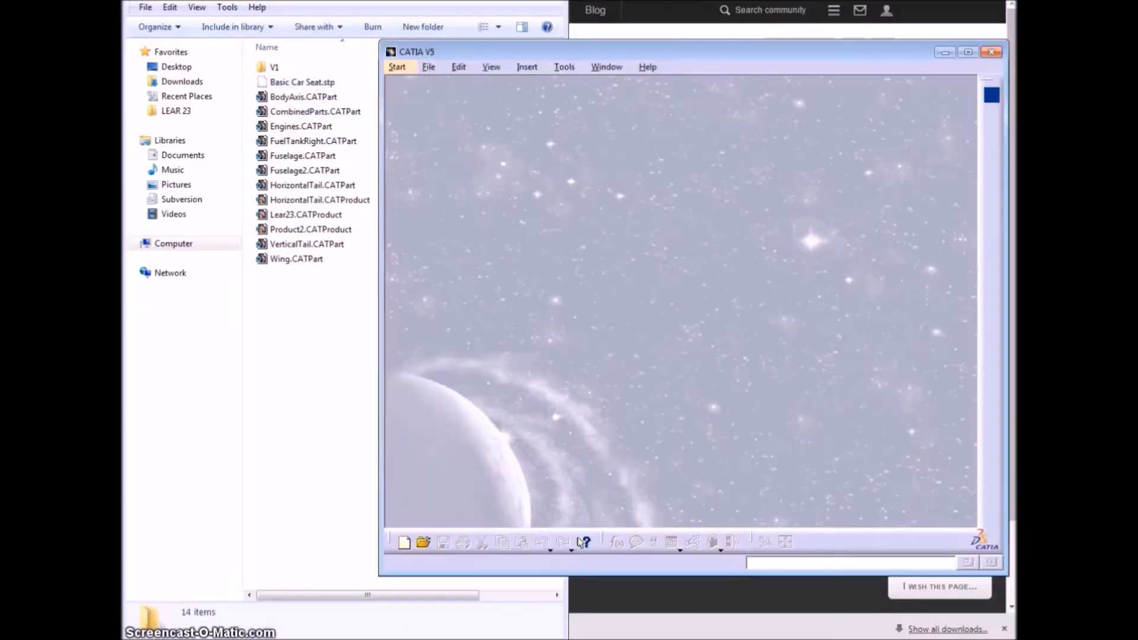
Step: Open Basic Car Seat.stp from the LEAR 23 folder in CATIA V5 and view the whole seat
click(298, 85)
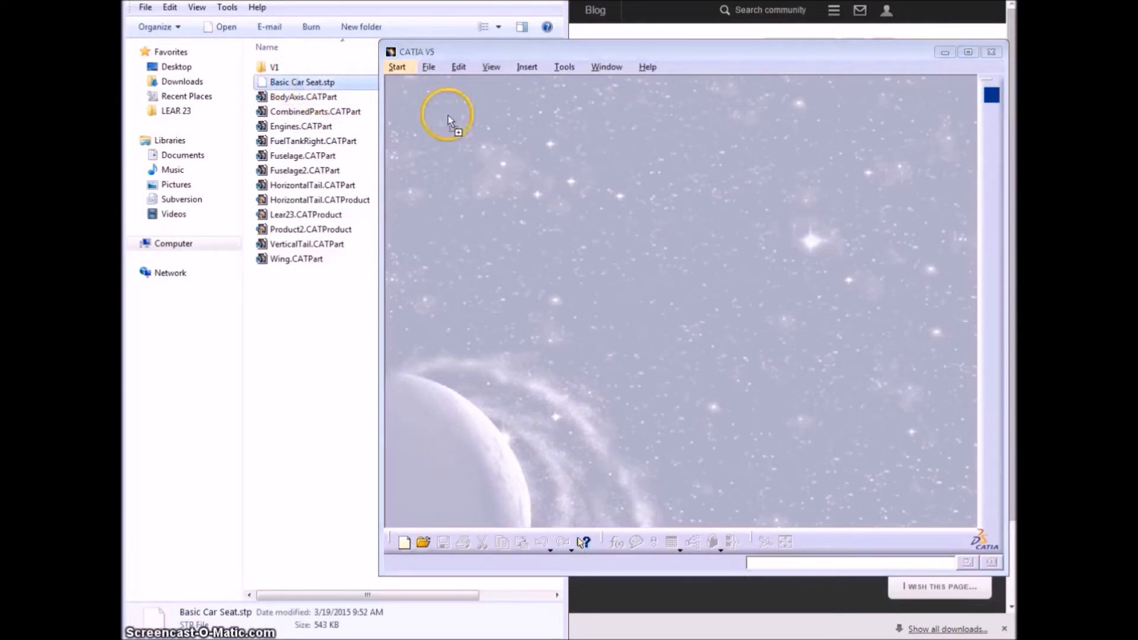
drag(449, 121, 516, 130)
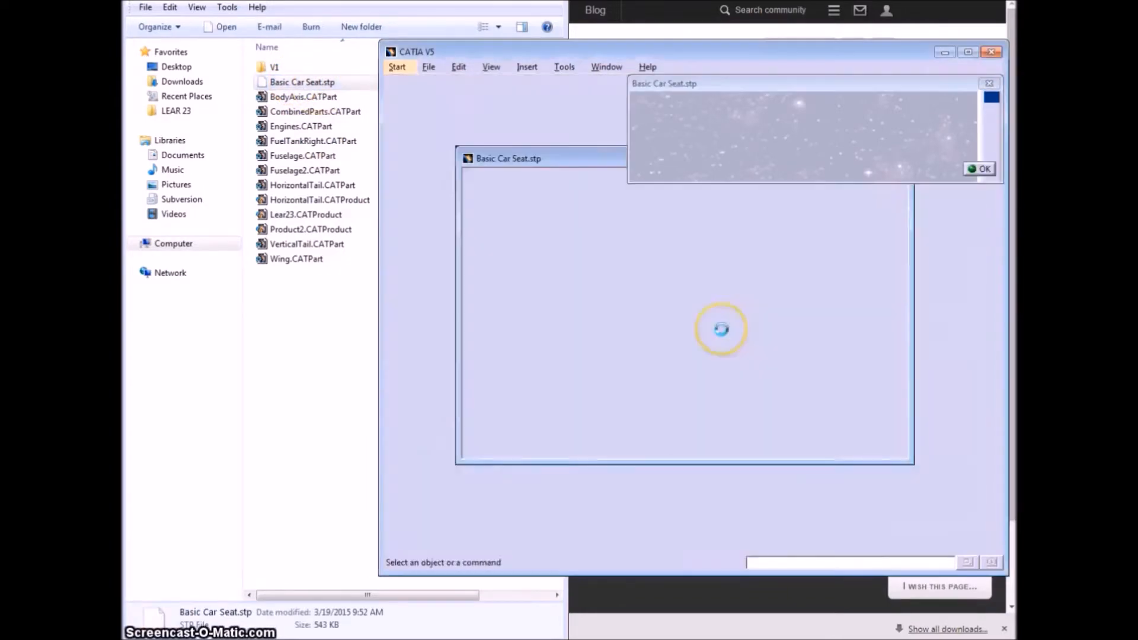
click(980, 169)
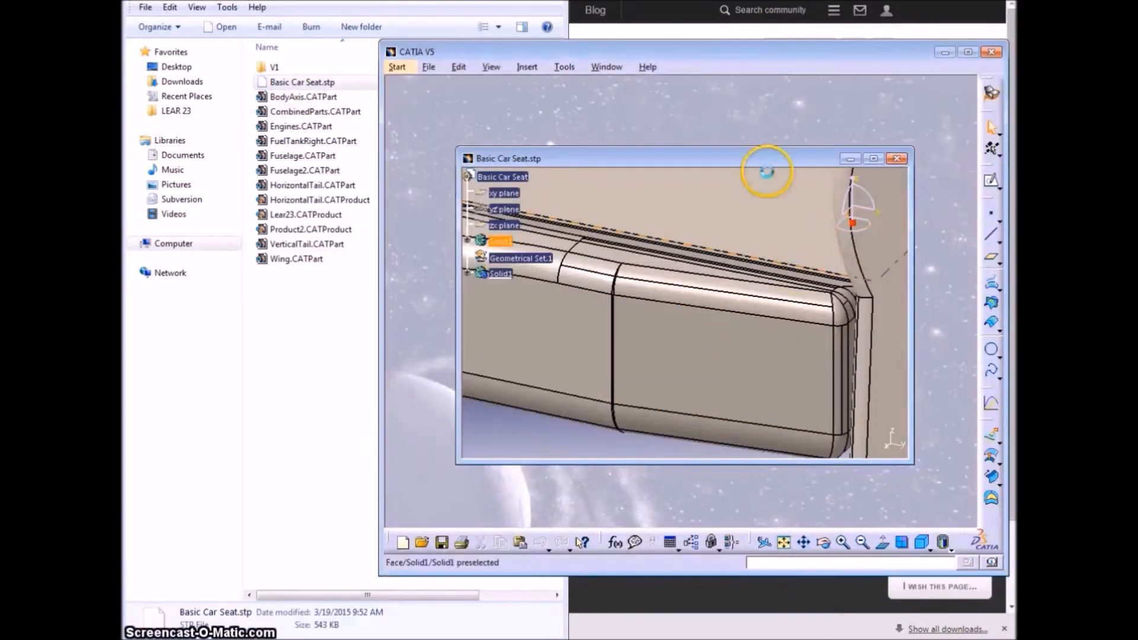
double_click(728, 166)
middle_drag(727, 176, 693, 324)
middle_drag(712, 280, 762, 279)
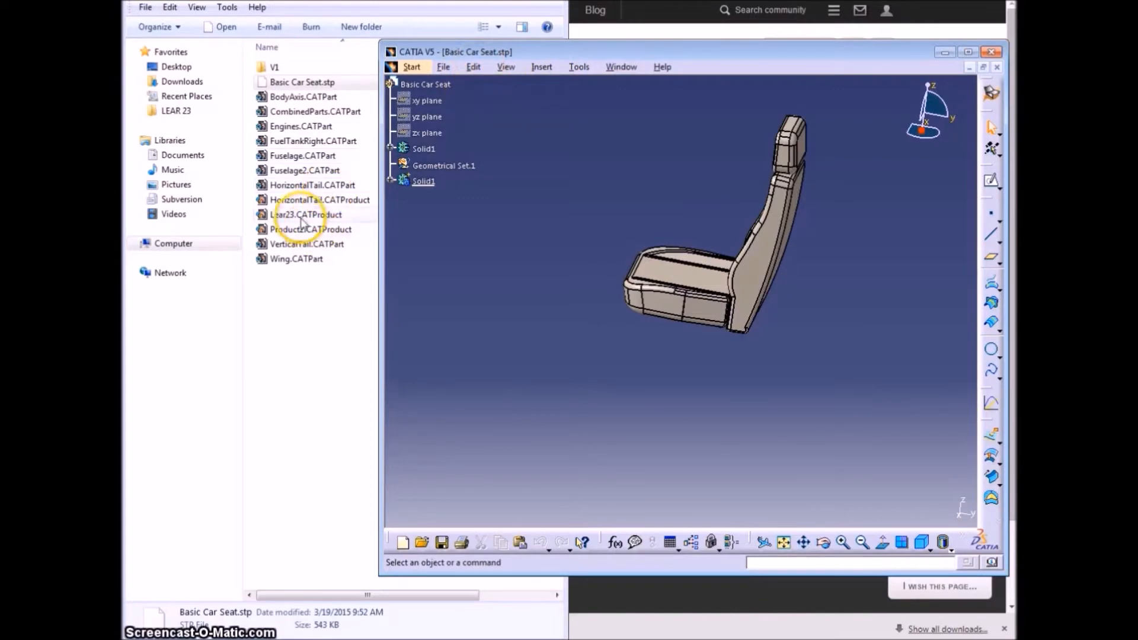
Step: Open Lear23.CATProduct from the LEAR 23 folder in a maximized CATIA window and view the whole aircraft
drag(296, 217, 506, 253)
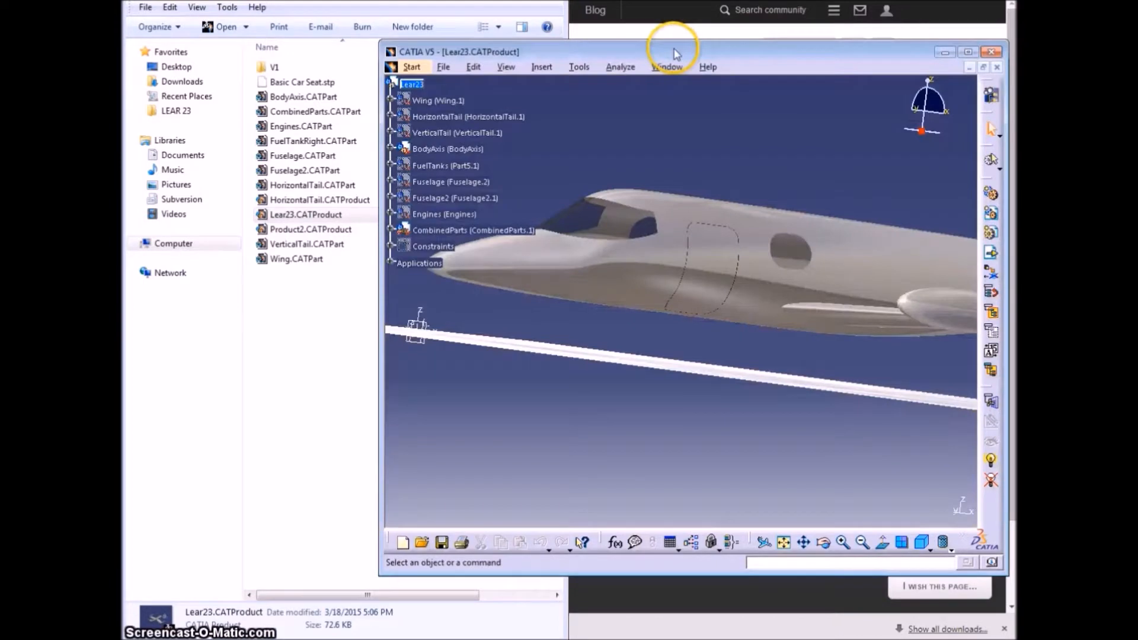
double_click(675, 53)
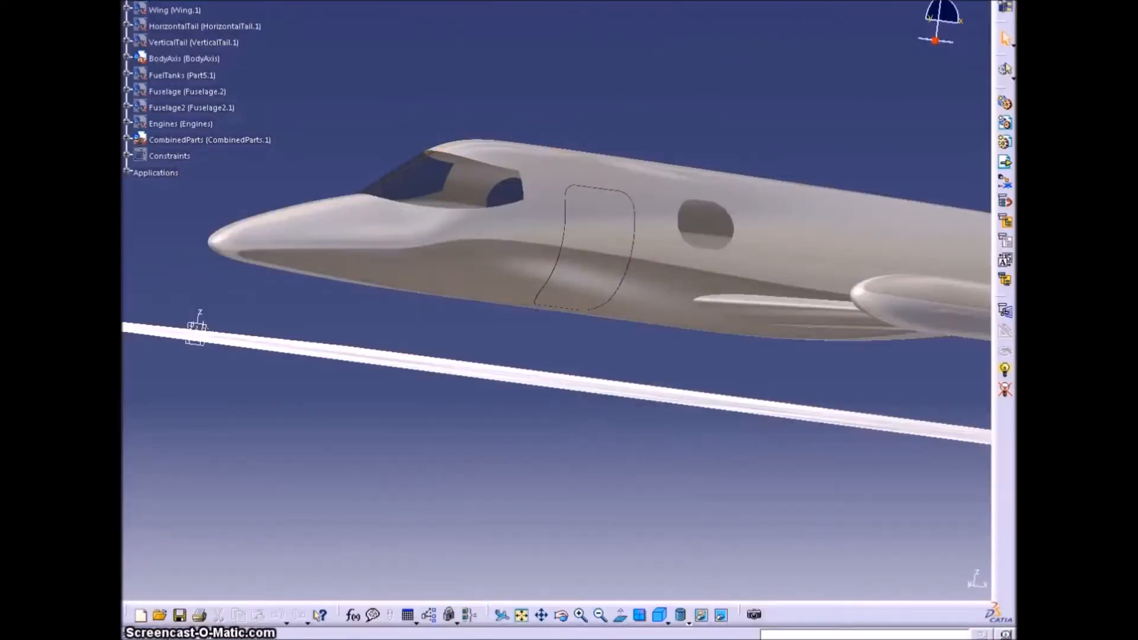
middle_drag(366, 52, 473, 28)
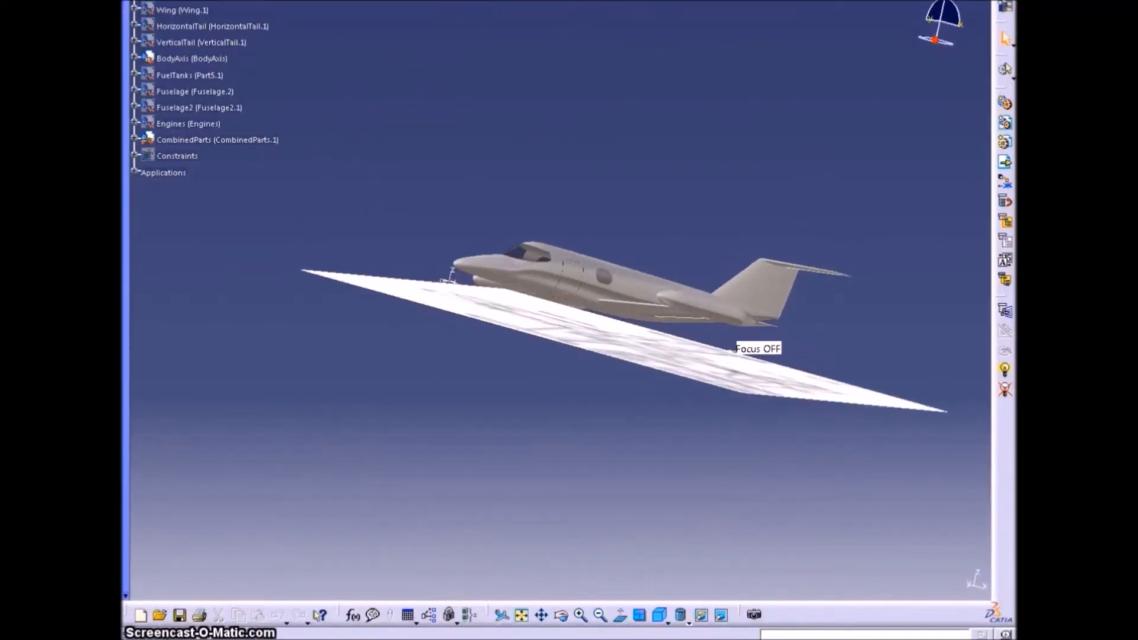
middle_drag(478, 207, 501, 158)
scroll(501, 158, up, 1)
scroll(423, 111, down, 1)
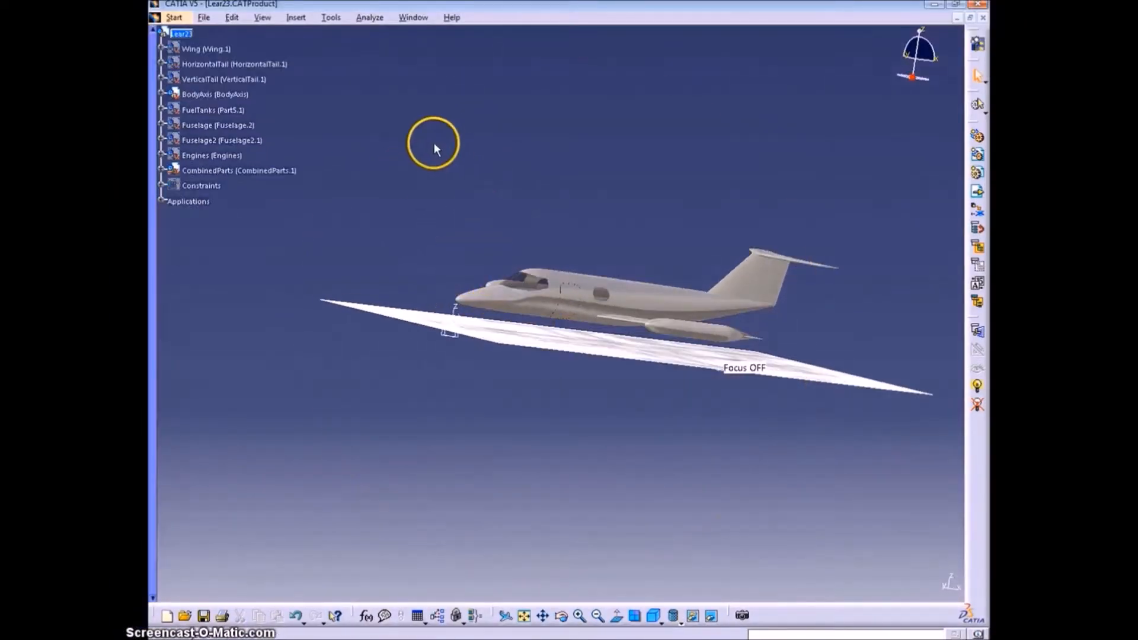
Step: Arrange the seat and aircraft documents side by side and insert a new product under Lear23
click(972, 20)
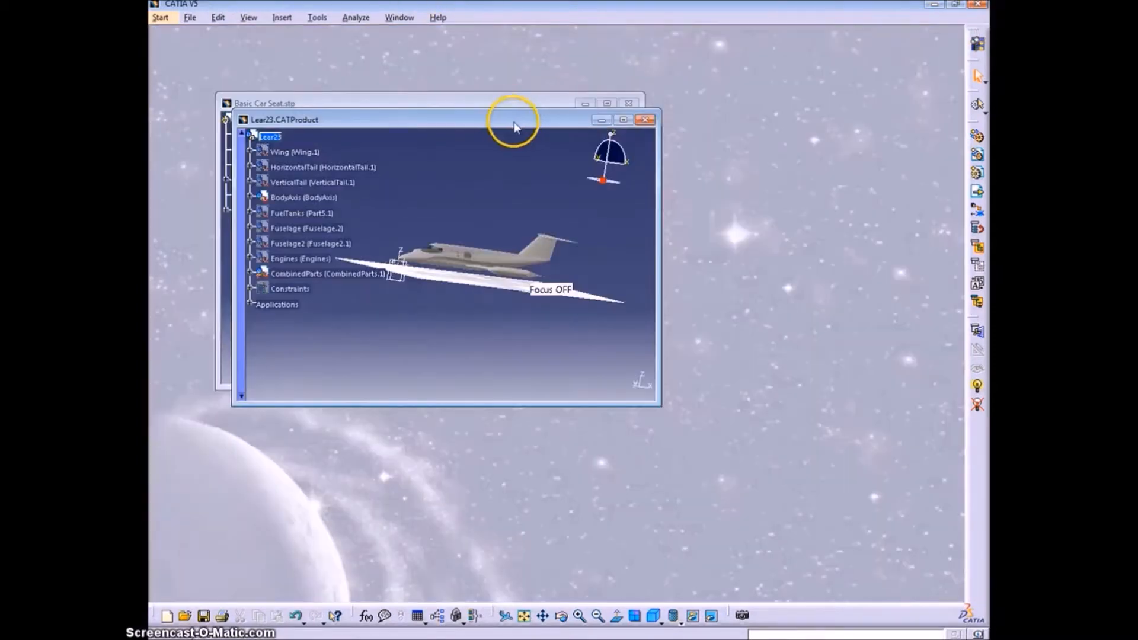
right_click(609, 208)
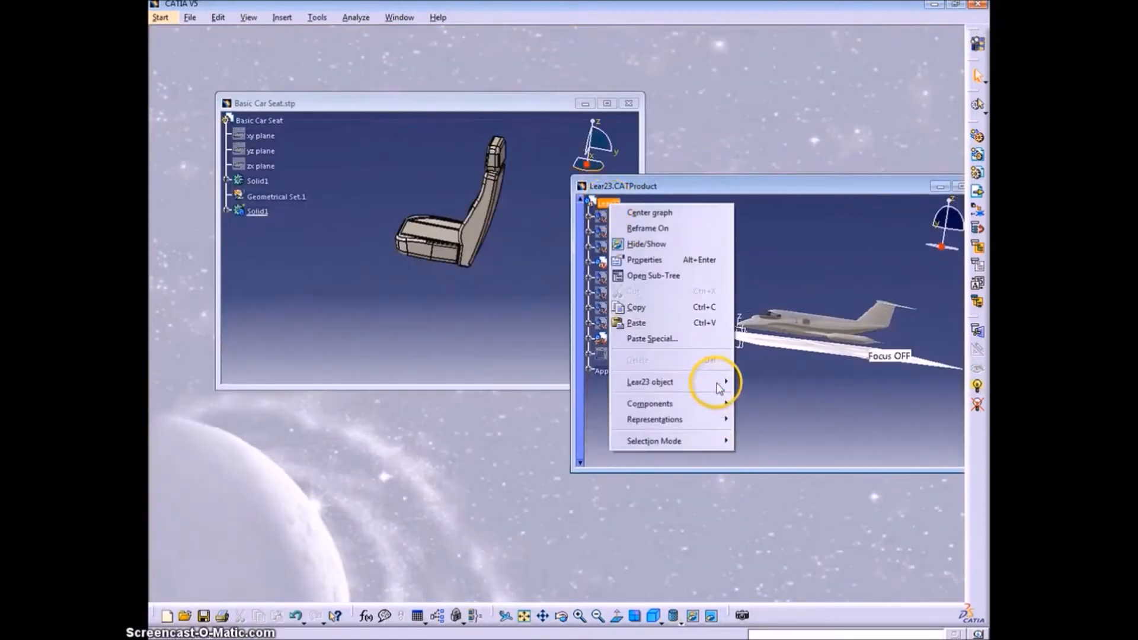
mouse_move(720, 403)
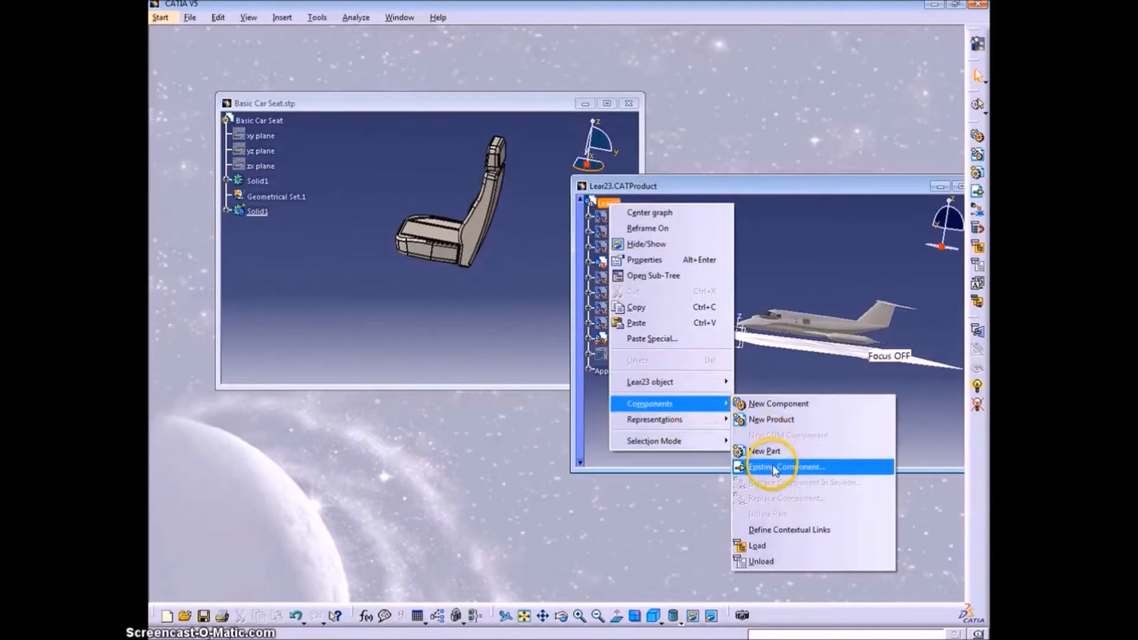
click(772, 419)
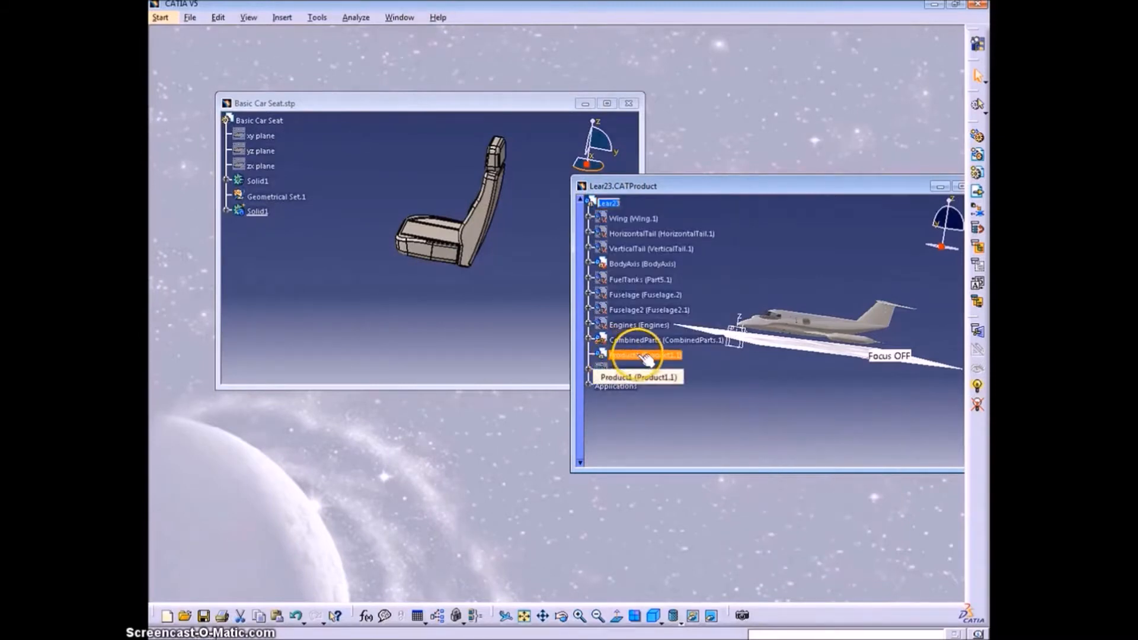
Step: Set both the instance name and part number of the new product to Interior
key(alt+Return)
drag(298, 155, 210, 150)
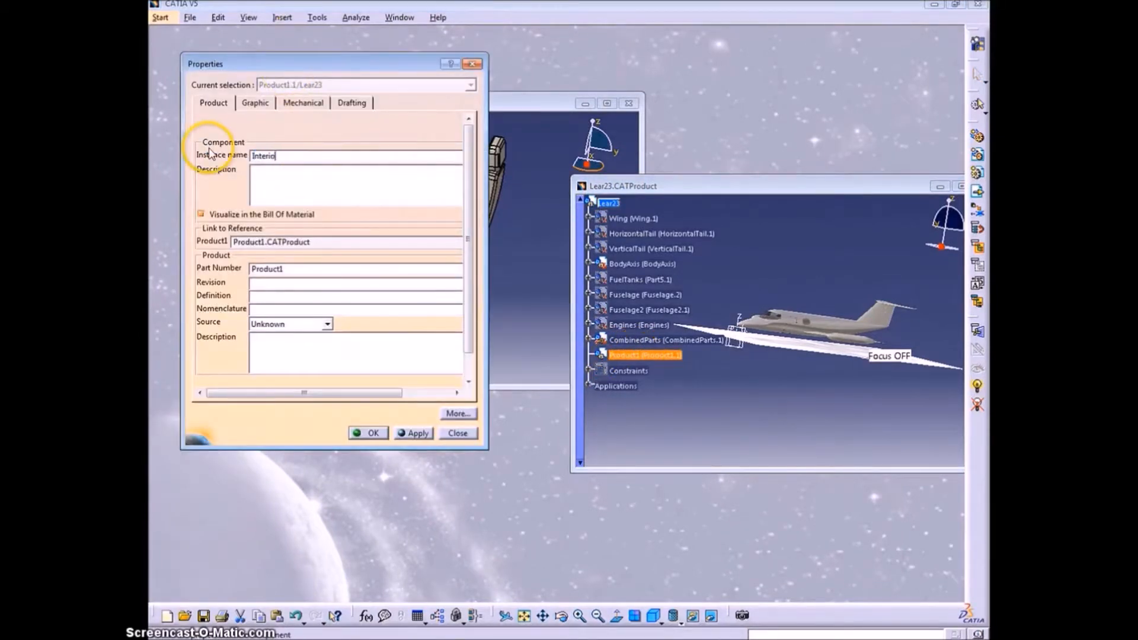
drag(295, 269, 196, 271)
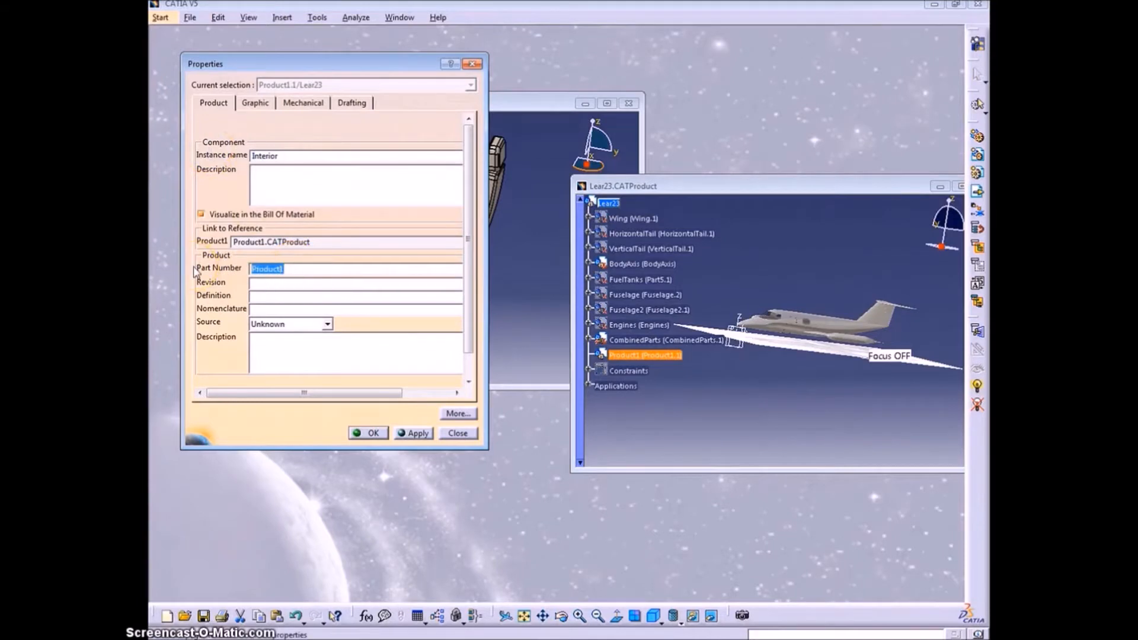
key(Return)
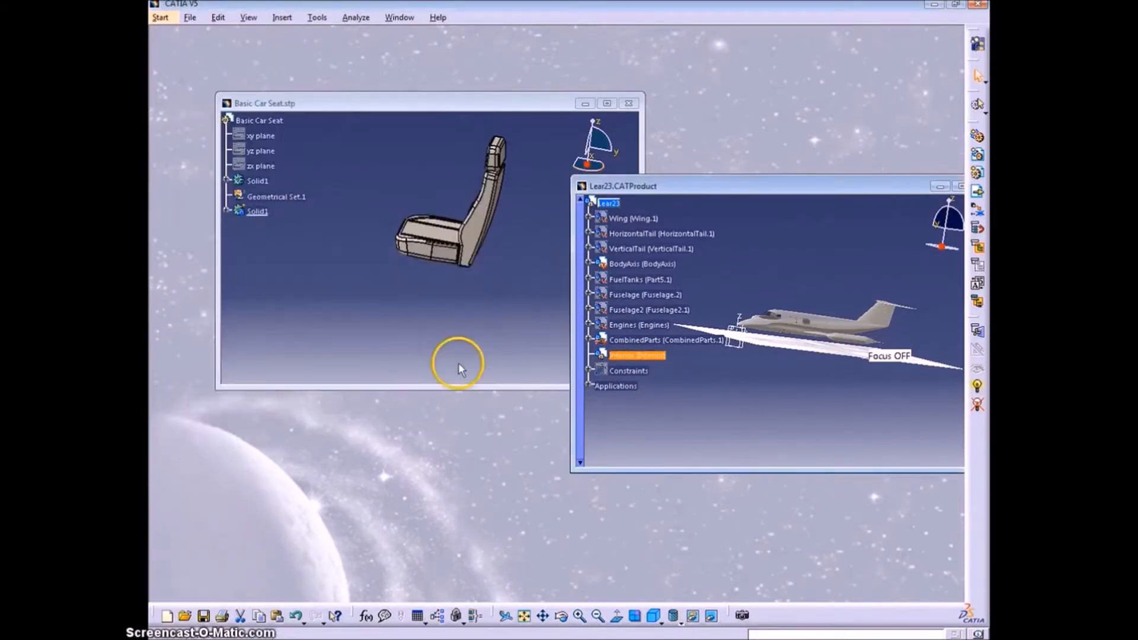
Step: Copy the Basic Car Seat part into the Interior product and close the seat document
click(261, 121)
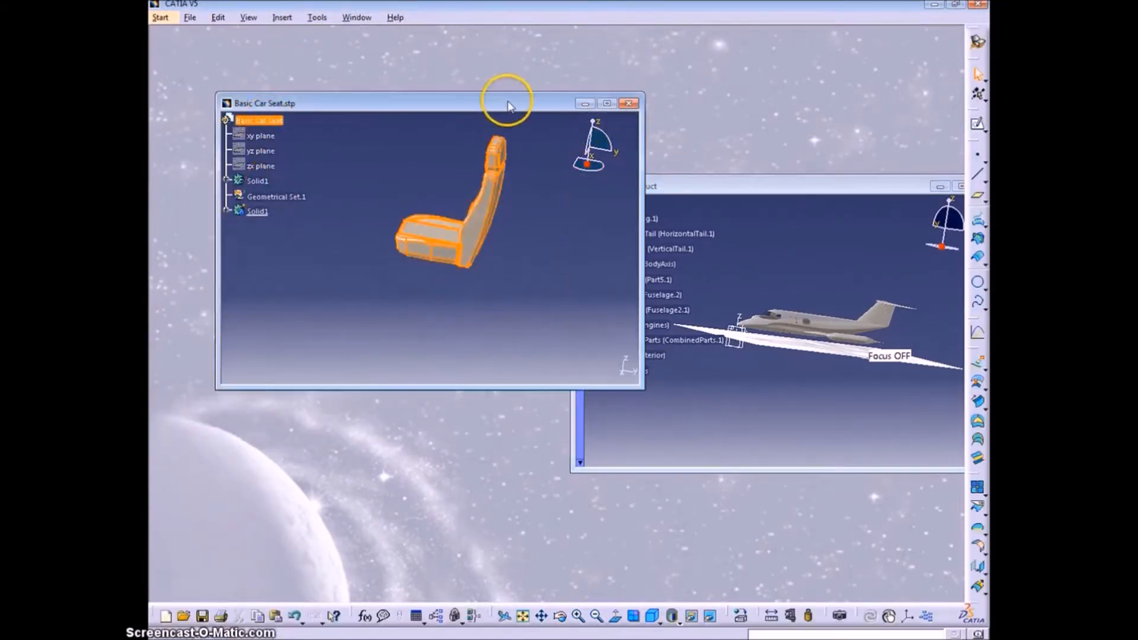
drag(506, 100, 443, 89)
click(635, 354)
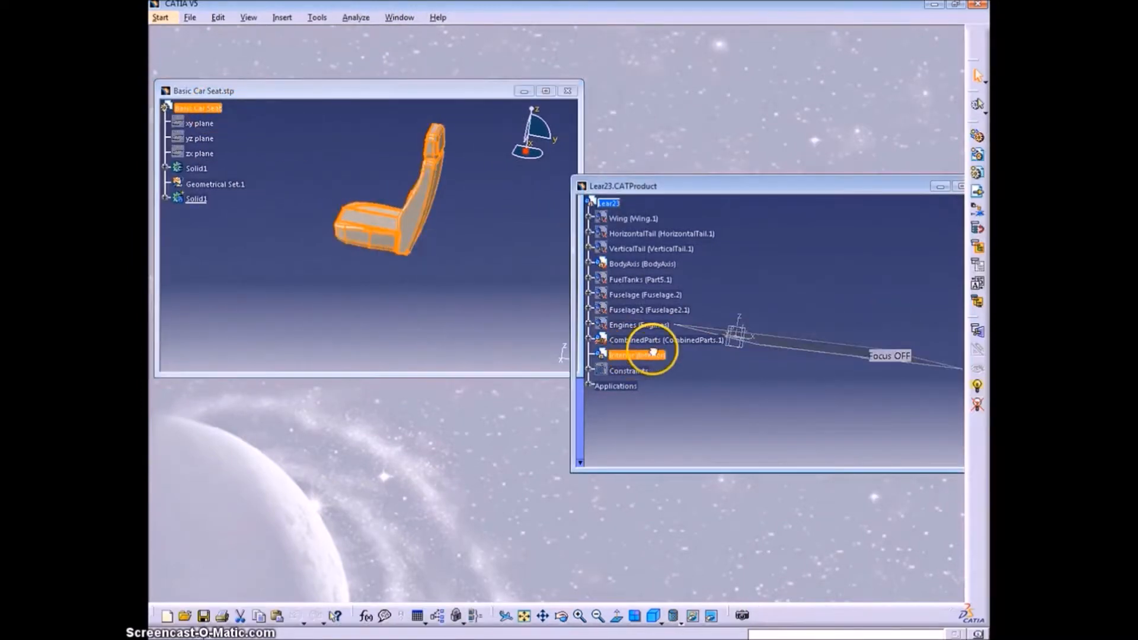
drag(656, 185, 474, 153)
click(570, 92)
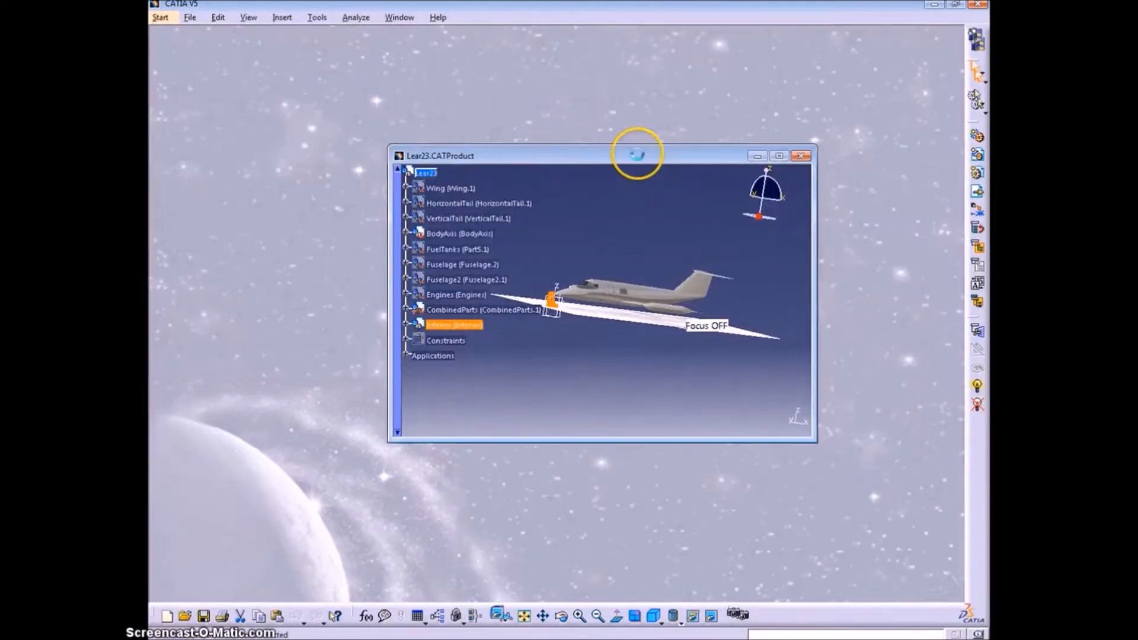
Step: Maximize the Lear23 assembly and expand the Interior product to inspect the inserted seat near the nose
double_click(637, 155)
click(262, 246)
click(162, 184)
middle_drag(425, 320, 456, 379)
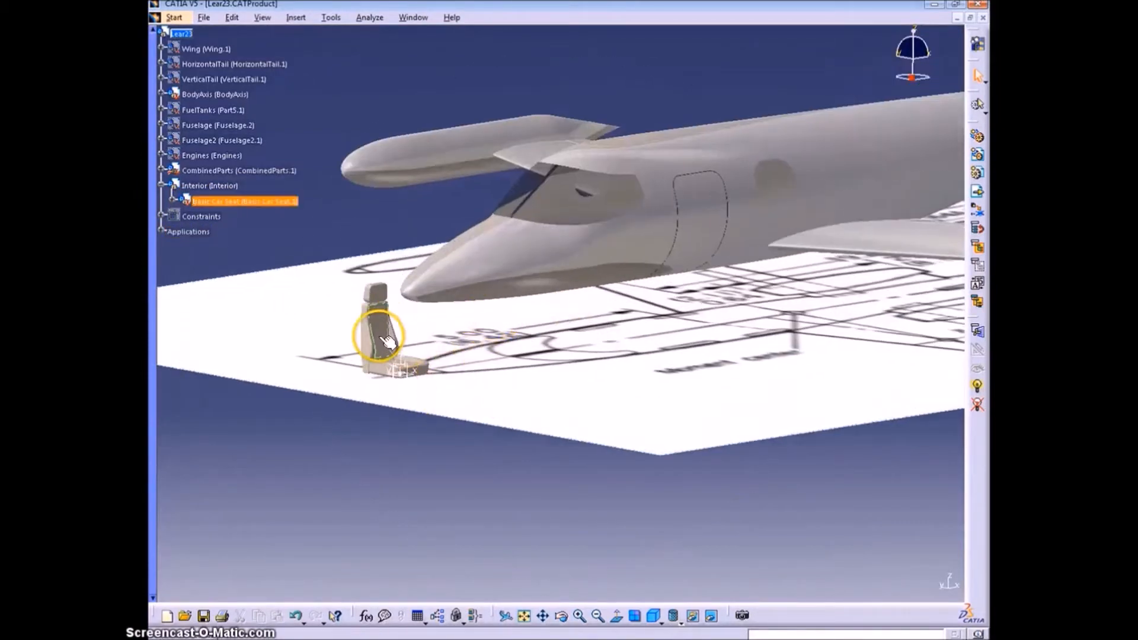
middle_drag(399, 371, 534, 291)
Step: Copy the Basic Car Seat component and use Paste Special to add an independent copy to Interior
click(225, 200)
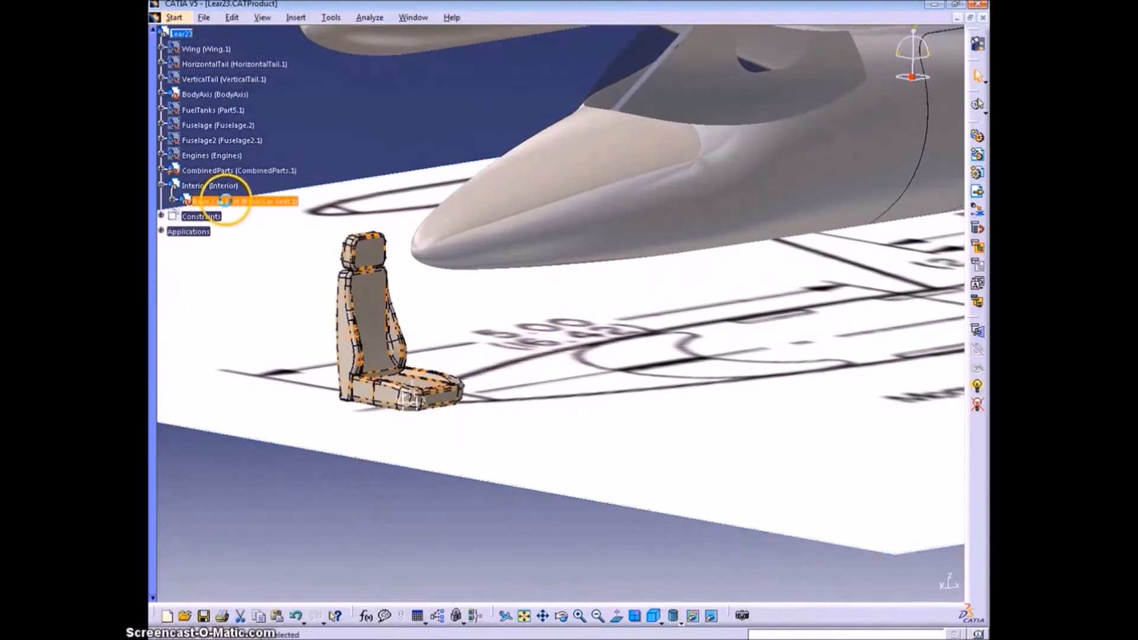
click(678, 358)
right_click(219, 204)
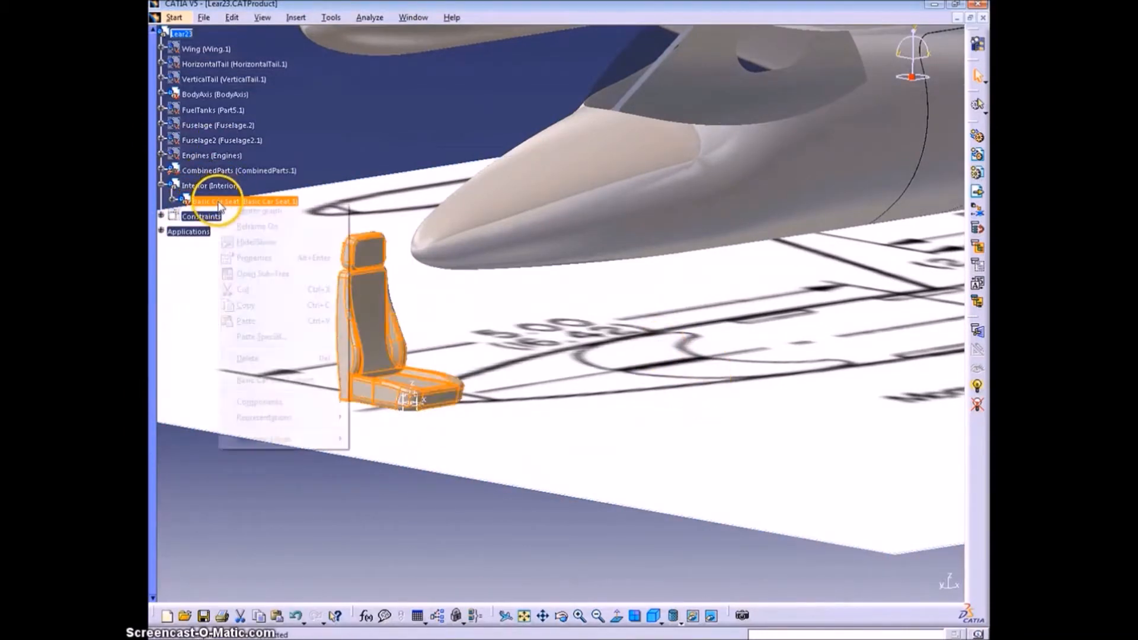
key(Escape)
right_click(217, 186)
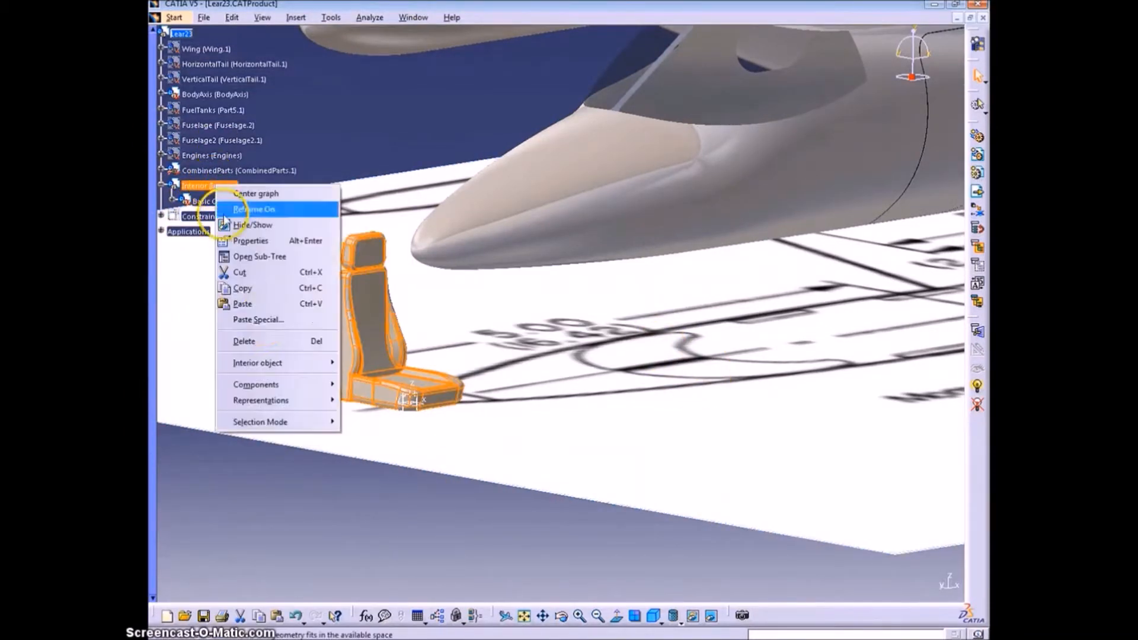
click(268, 320)
click(863, 504)
click(869, 579)
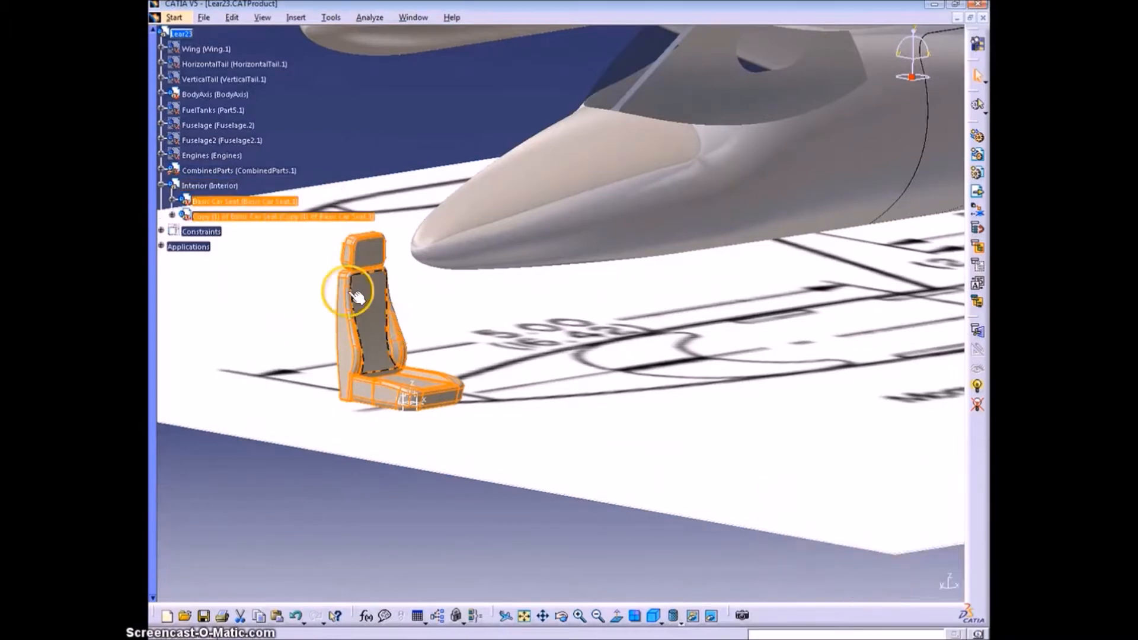
Step: Set the part number and instance name of the original Basic Car Seat component to PortSeat
click(285, 205)
key(alt+Return)
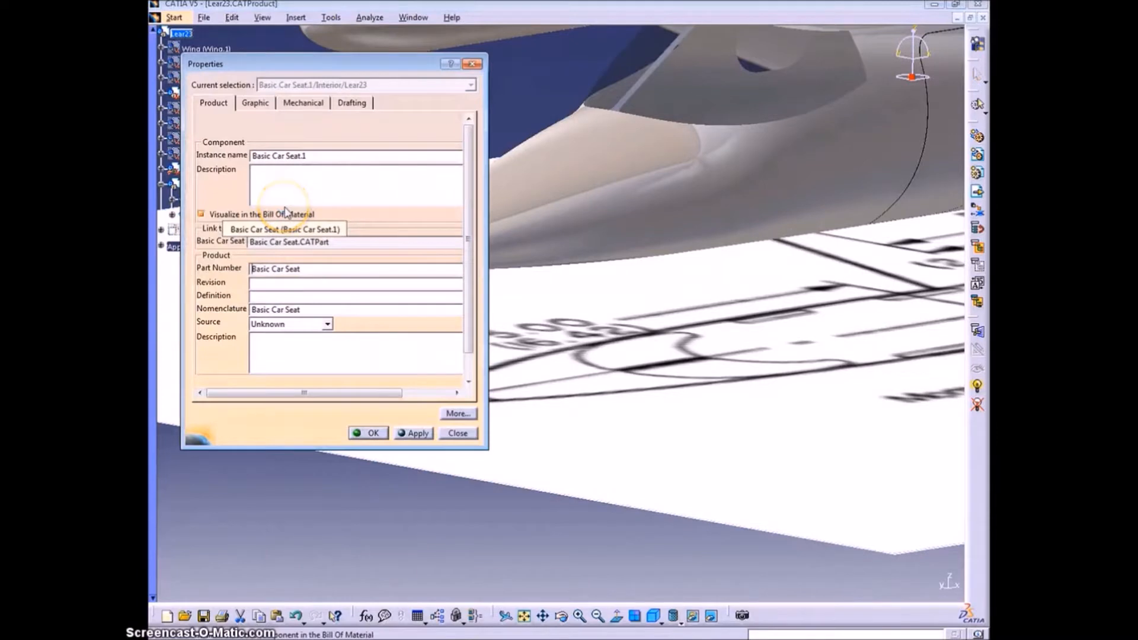
drag(307, 272, 247, 268)
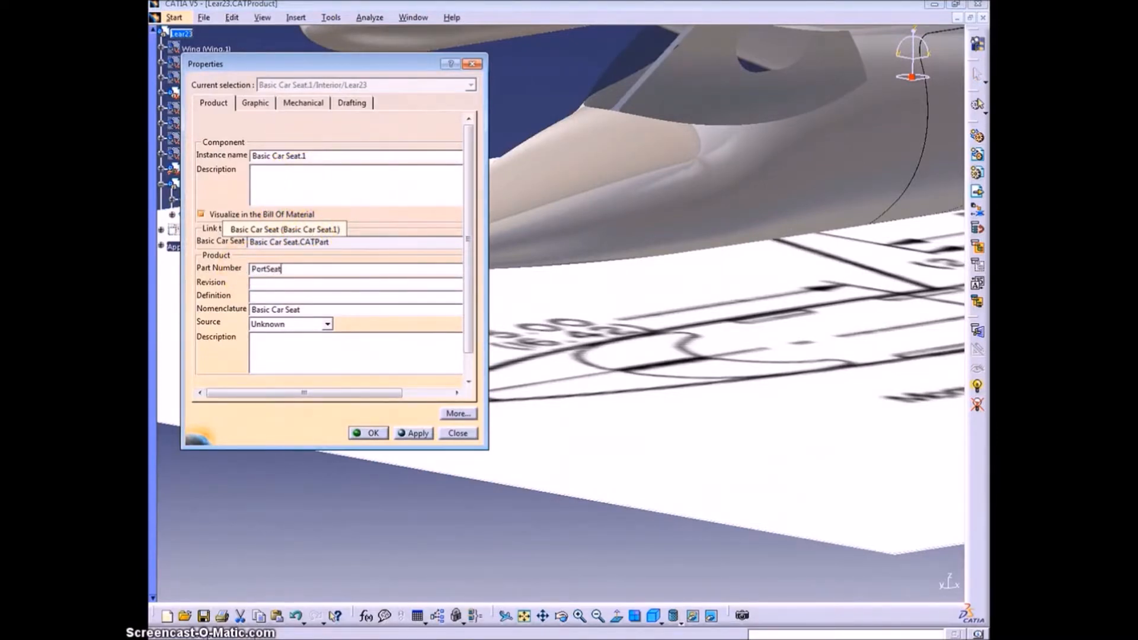
drag(293, 271, 211, 267)
key(ctrl+c)
drag(356, 155, 249, 156)
key(ctrl+v)
click(413, 433)
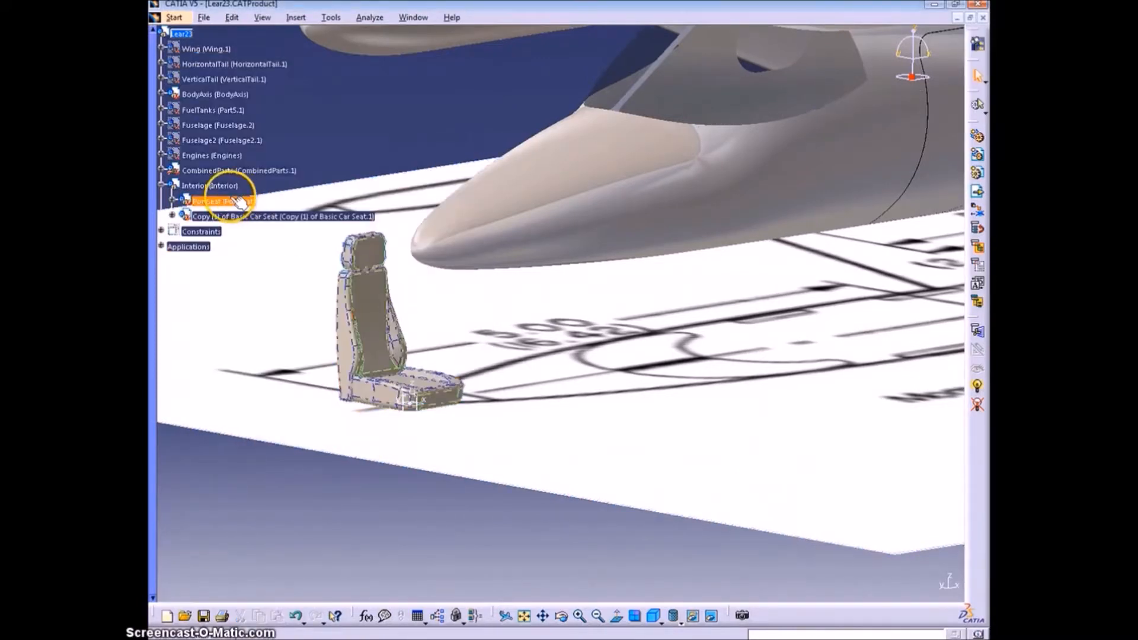
Step: Set both the instance name and the part number of the PortSeat component to PilotSeat
drag(283, 156, 217, 154)
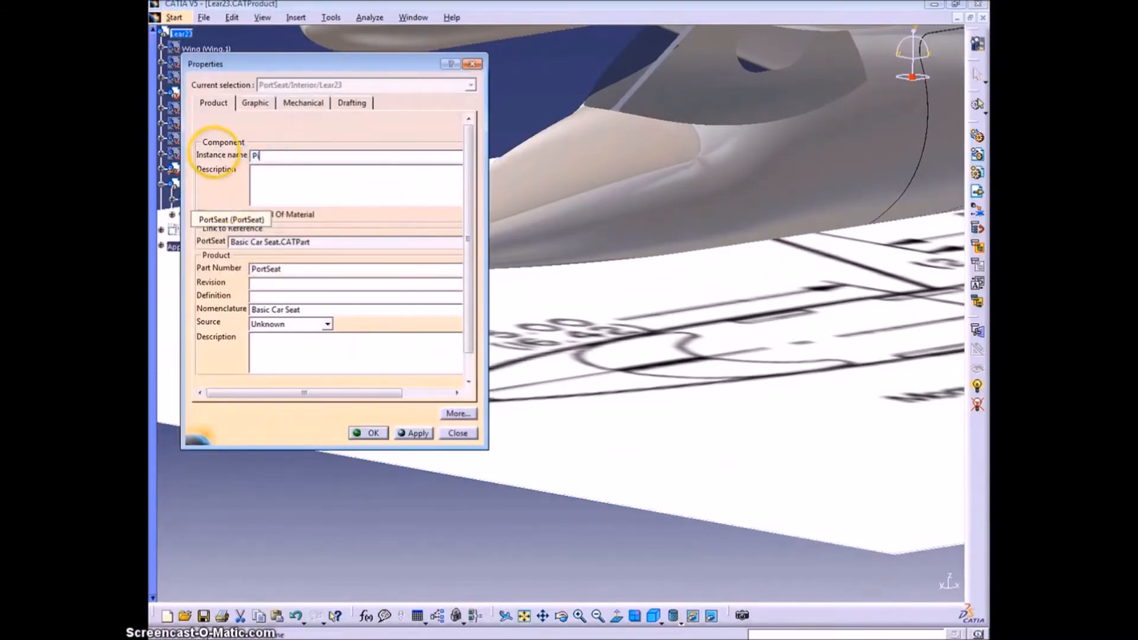
text(PilotSeat)
key(Return)
click(227, 202)
key(alt+Return)
drag(293, 269, 226, 269)
text(Pilot)
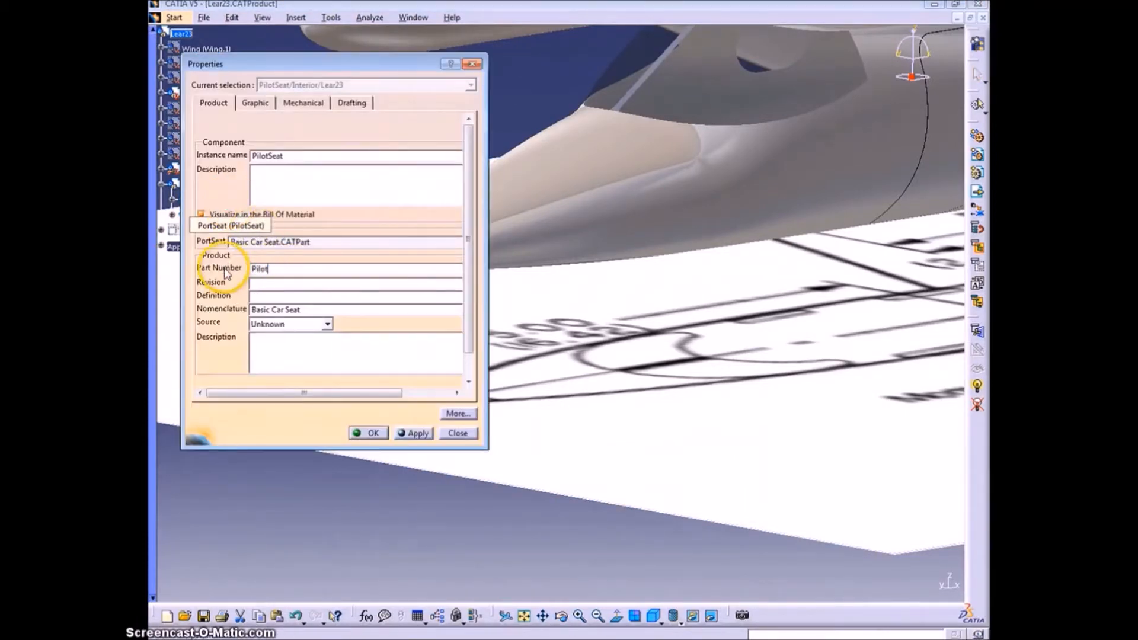
text(Seat)
key(Return)
Step: Set both the instance name and the part number of the copied Basic Car Seat component to CopilotSeat
click(244, 216)
key(alt+Return)
drag(349, 156, 249, 156)
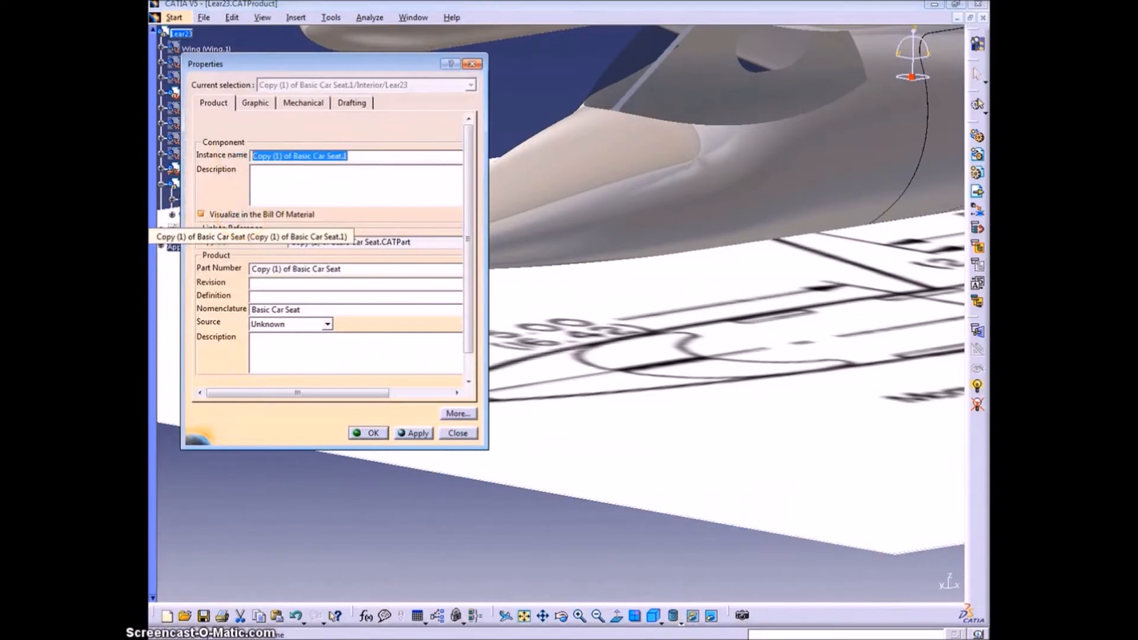
text(CopilotSeat)
key(Return)
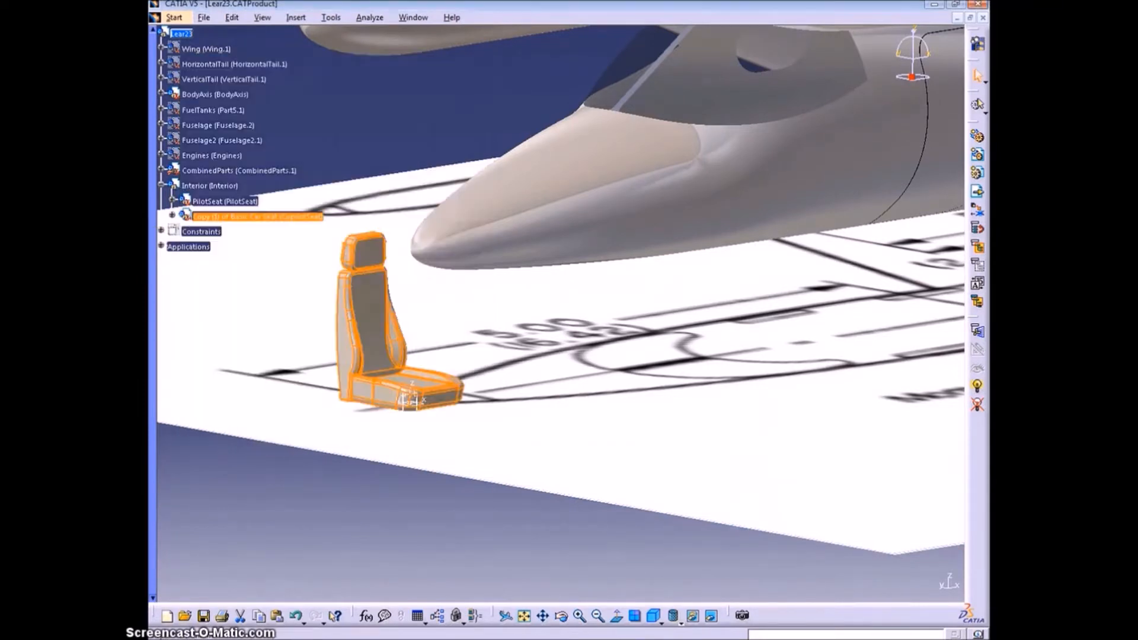
key(alt+Return)
drag(344, 269, 166, 256)
drag(302, 157, 249, 178)
key(ctrl+c)
drag(346, 269, 249, 288)
key(ctrl+v)
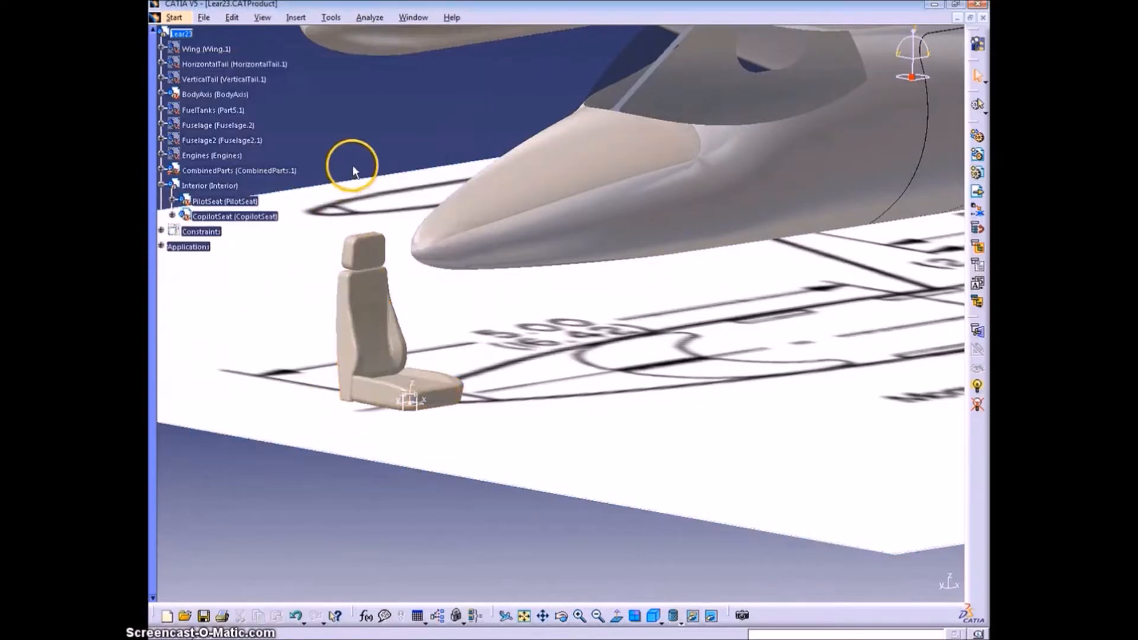
Step: Select the Interior product and switch to the Assembly Design workbench
click(228, 186)
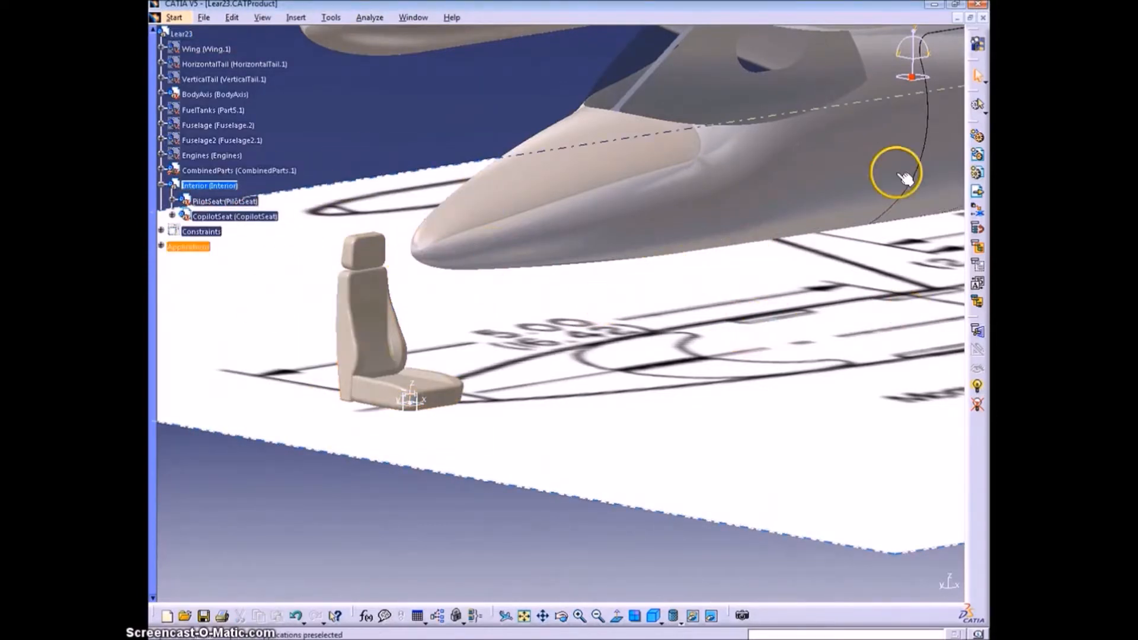
click(178, 17)
mouse_move(254, 44)
click(362, 66)
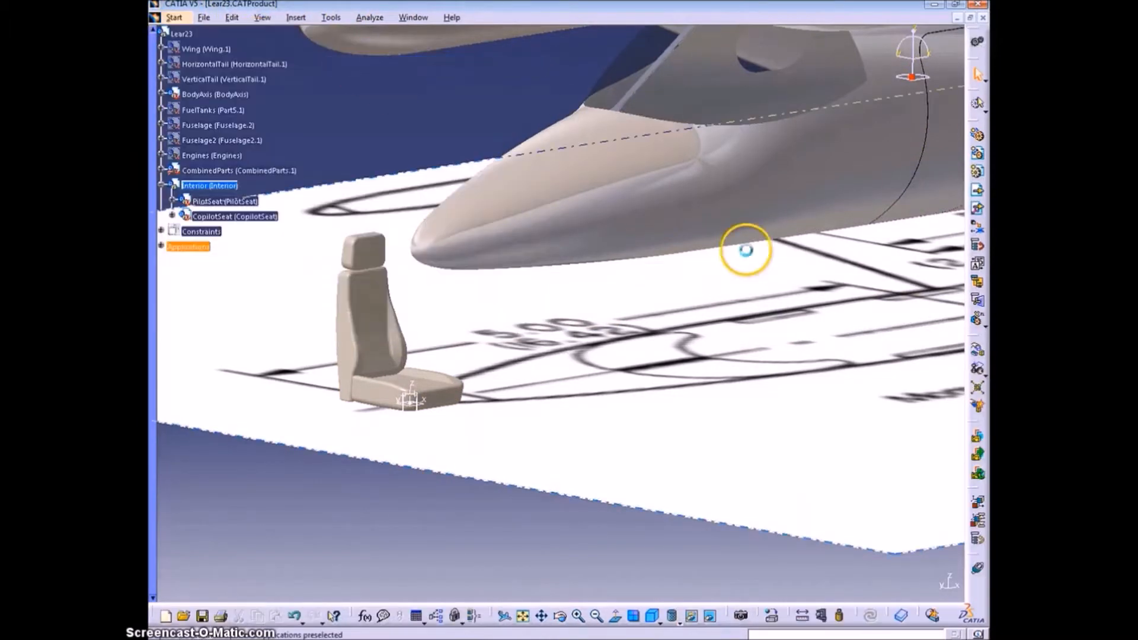
Step: Use Manipulate around any axis to rotate PilotSeat and CopilotSeat about the vertical axis so that both face forward
middle_drag(490, 407, 503, 330)
click(976, 353)
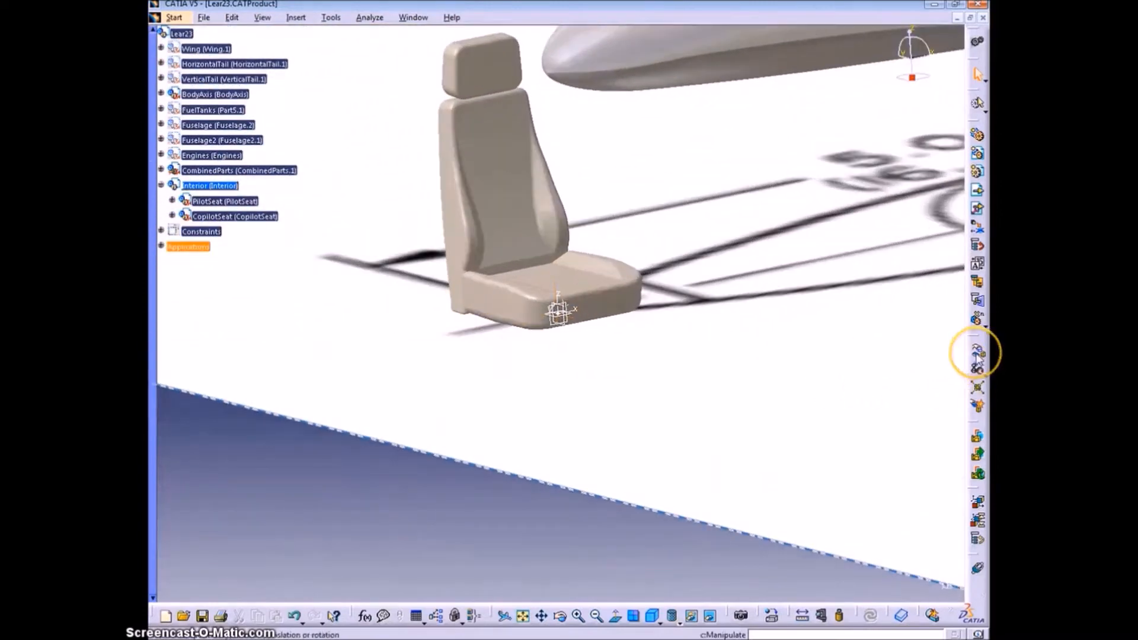
click(977, 355)
middle_drag(622, 322, 622, 269)
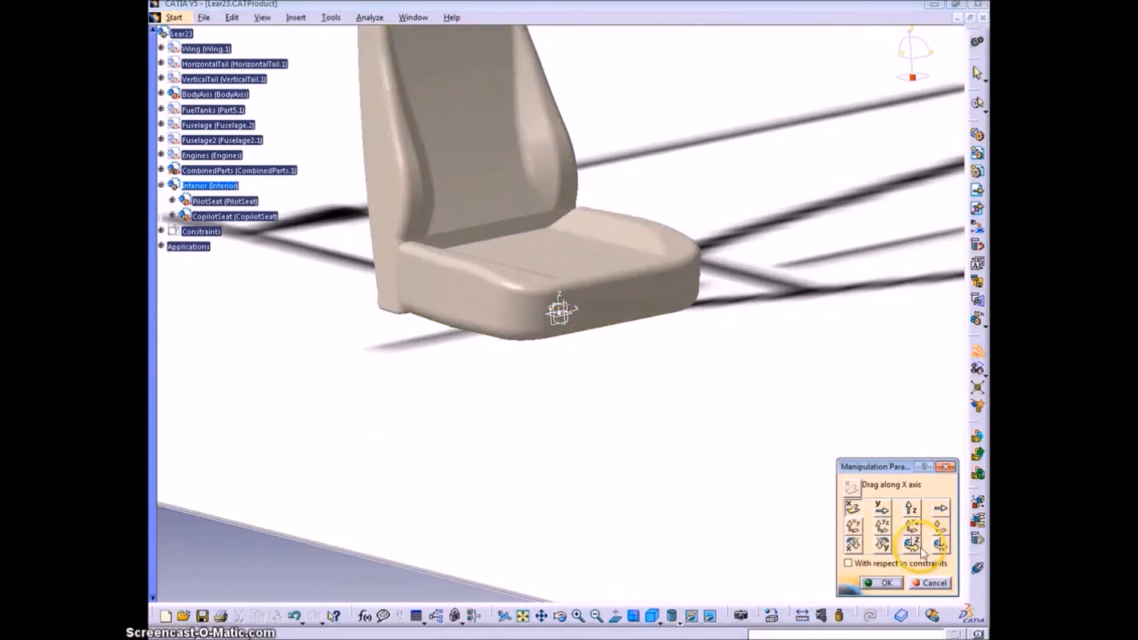
click(941, 545)
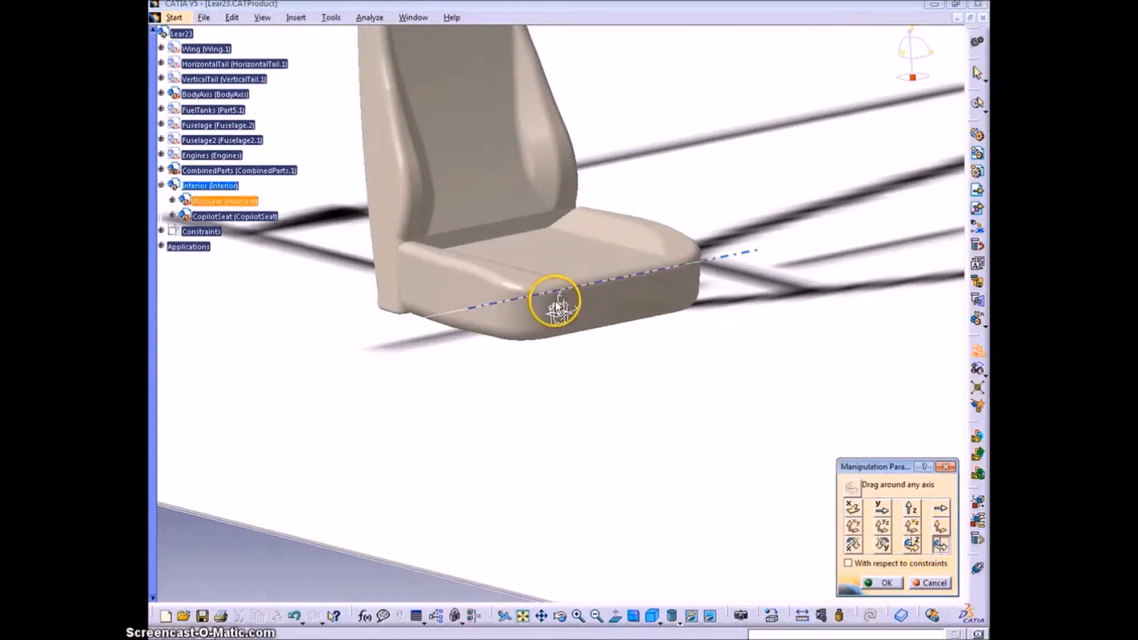
mouse_move(602, 165)
mouse_down()
mouse_move(563, 152)
mouse_move(602, 172)
mouse_up()
middle_drag(603, 171, 579, 287)
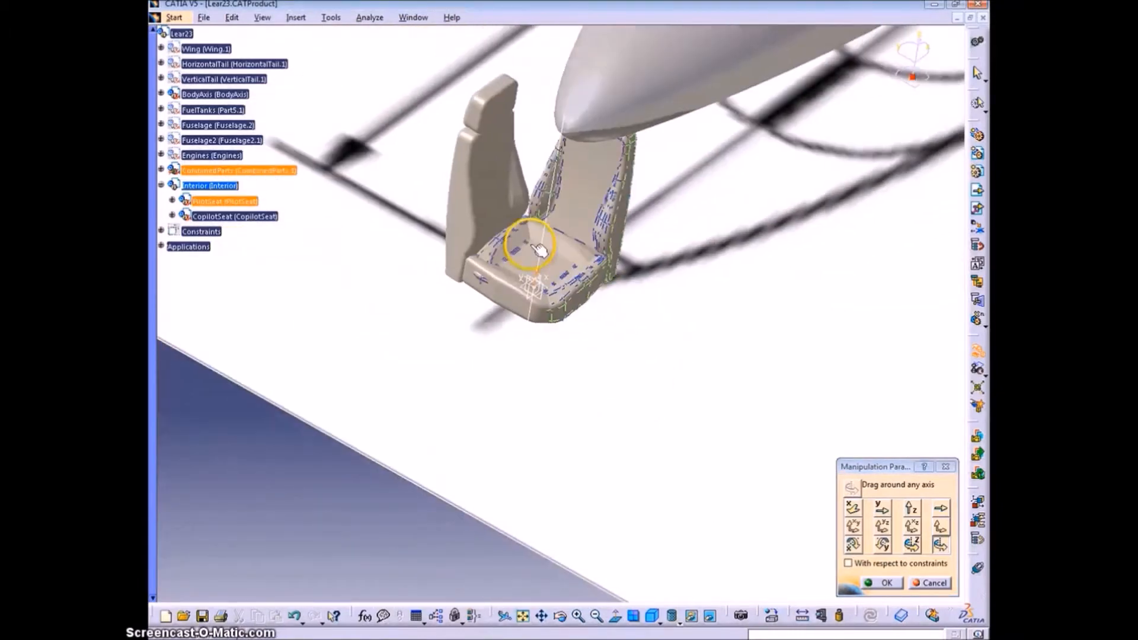
drag(521, 192, 589, 217)
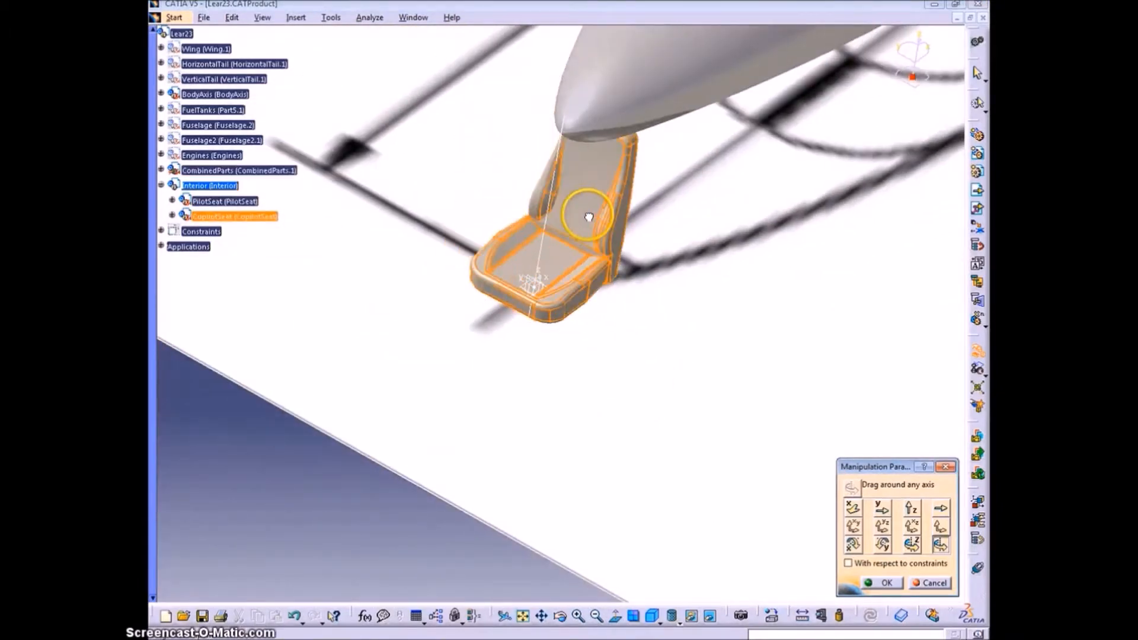
middle_drag(747, 507, 656, 375)
click(885, 583)
Step: Rearrange the hidden assembly tools into a second column so that the Symmetry command is accessible
middle_drag(886, 584, 585, 292)
drag(976, 488, 877, 382)
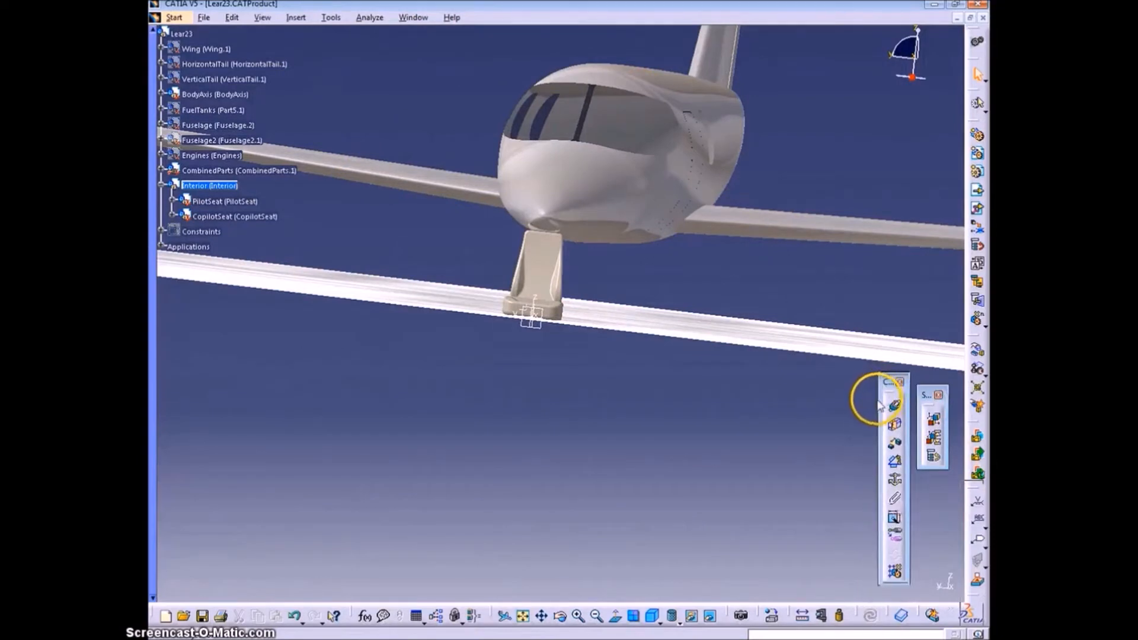
mouse_move(976, 490)
mouse_down()
mouse_move(922, 173)
mouse_move(951, 165)
mouse_up()
drag(926, 394, 927, 145)
mouse_move(883, 383)
mouse_down()
mouse_move(942, 284)
mouse_move(948, 300)
mouse_up()
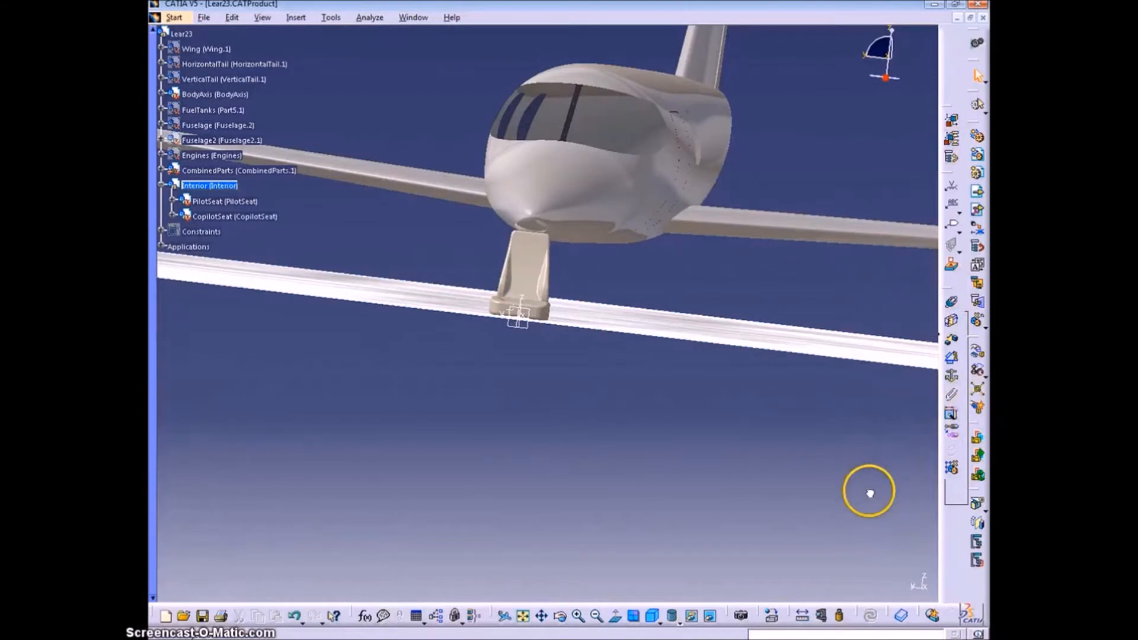
Step: Delete the CopilotSeat component from the Interior product and close its unsaved part document
click(219, 217)
key(Delete)
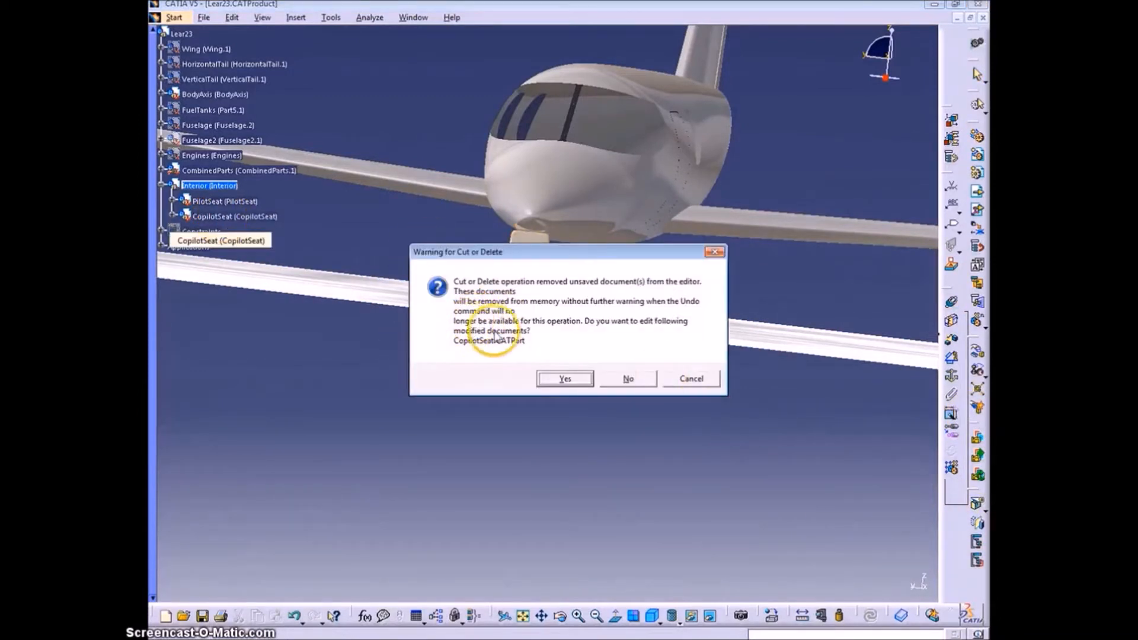
click(565, 379)
click(980, 19)
click(613, 353)
Step: Copy the BodyAxis component into the Interior product with Paste Special and expand the copy to show its reference planes
right_click(213, 94)
click(262, 194)
right_click(197, 264)
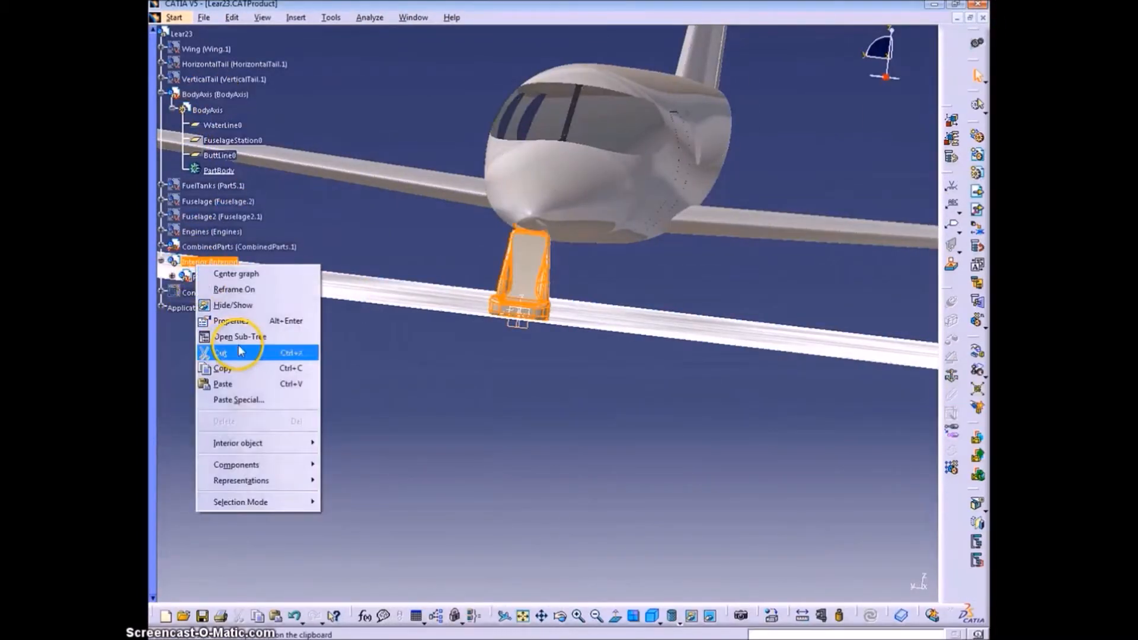
click(239, 399)
click(866, 517)
click(842, 579)
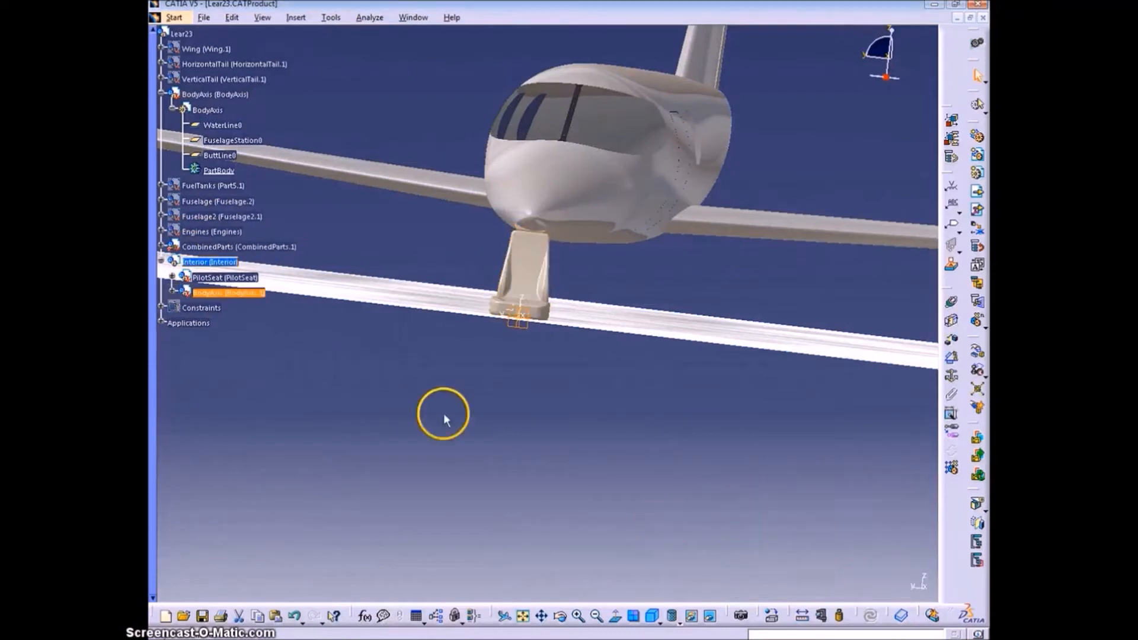
middle_drag(549, 322, 165, 287)
click(172, 291)
click(183, 307)
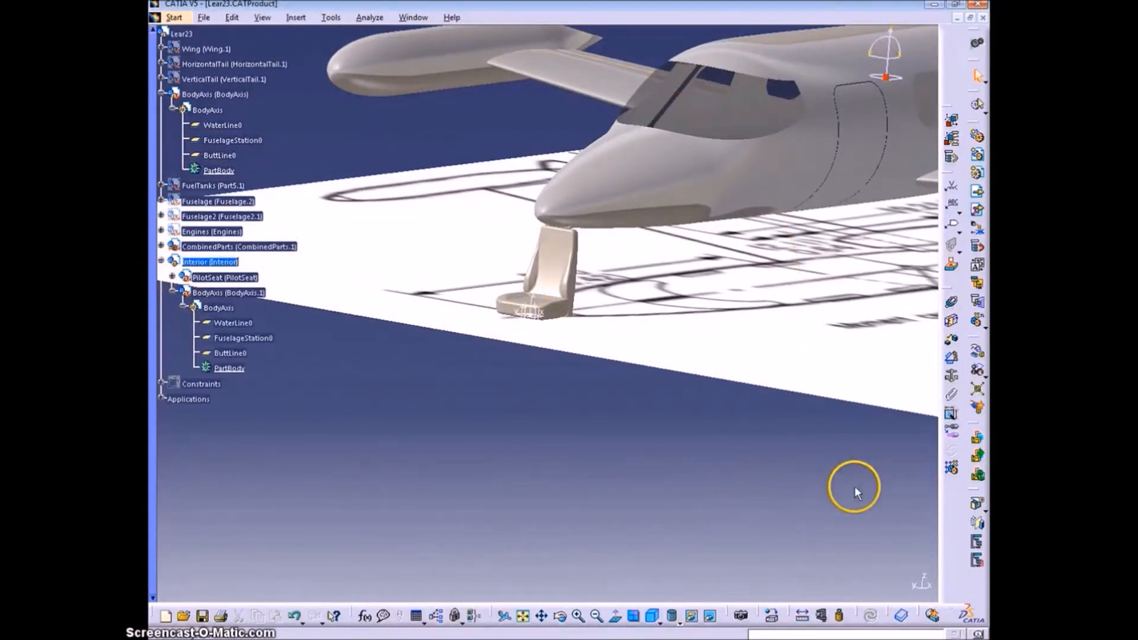
Step: Mirror PilotSeat as a new component about the ButtLine0 plane of Interior's BodyAxis using Assembly Symmetry
click(978, 523)
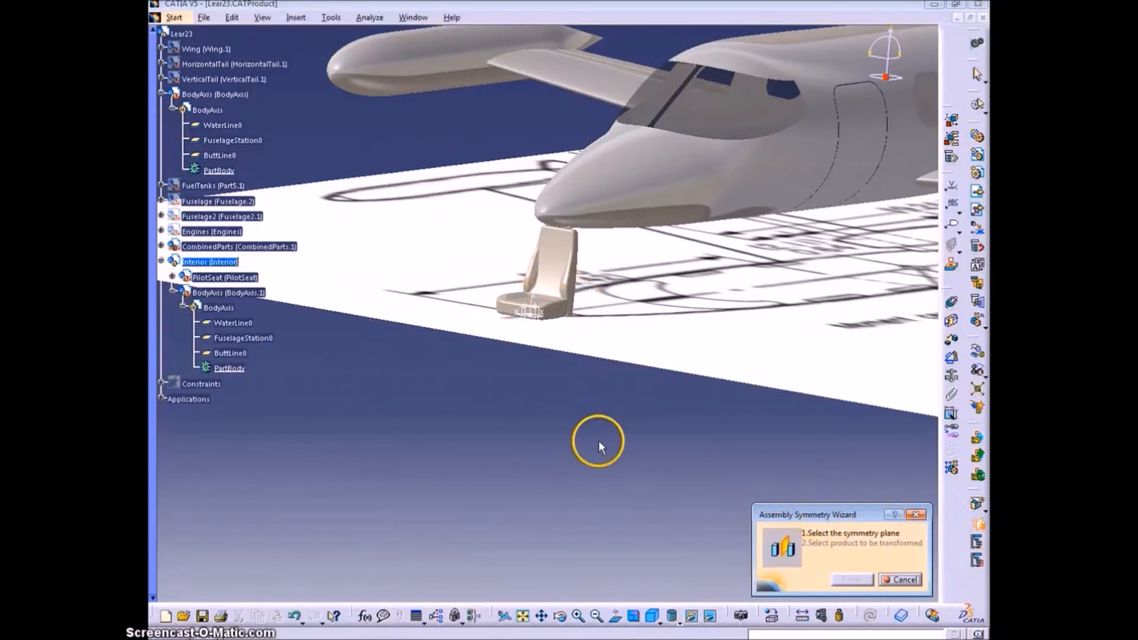
click(229, 352)
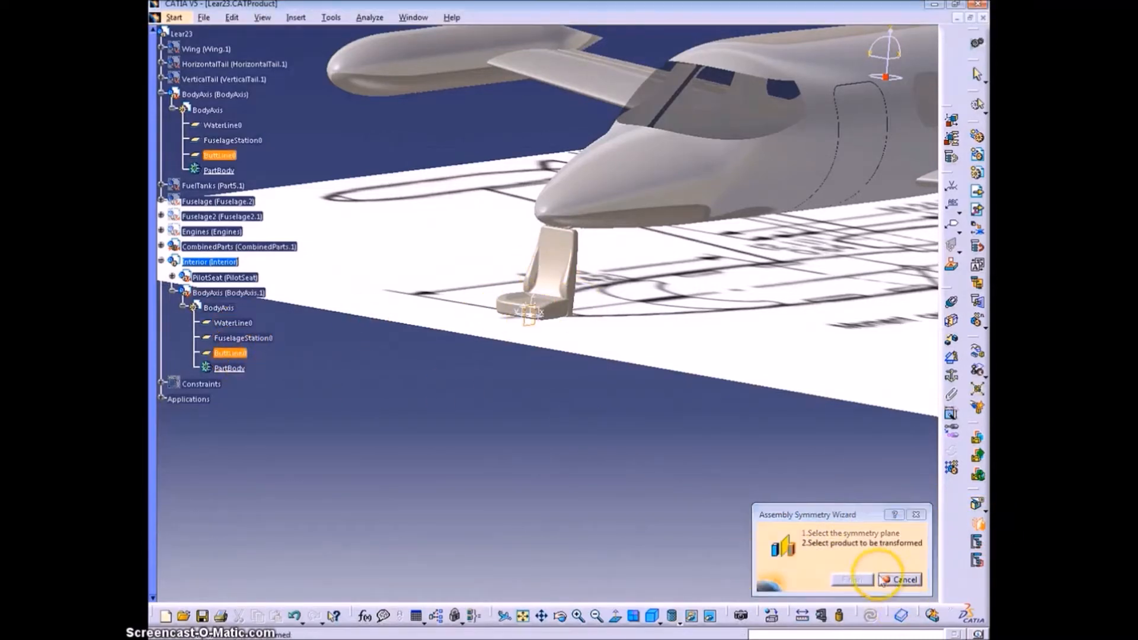
click(578, 256)
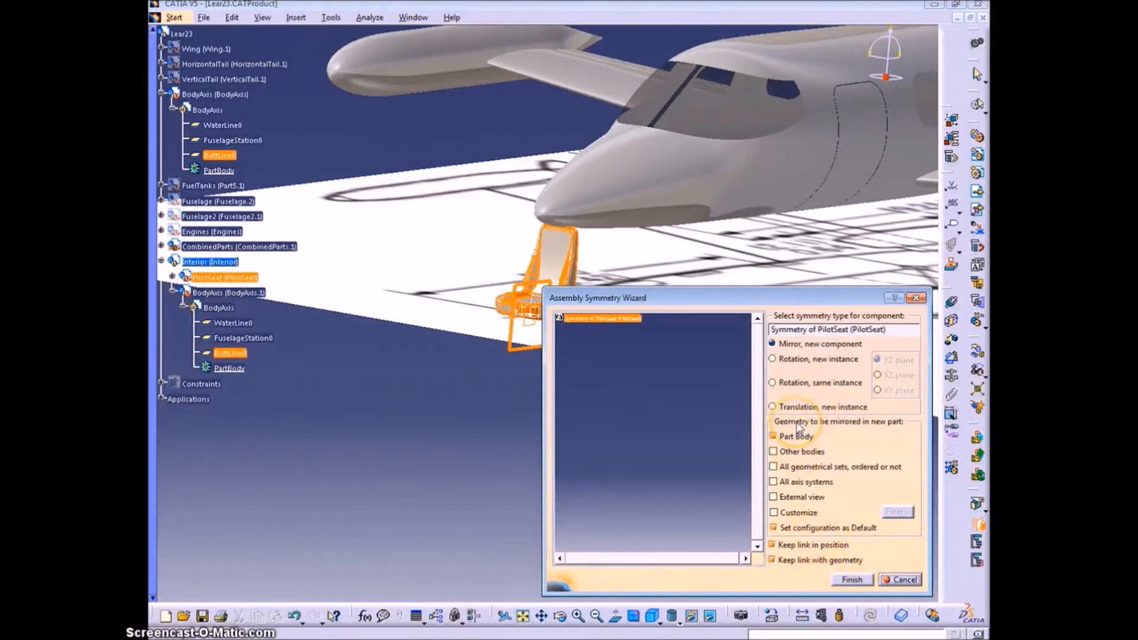
click(853, 581)
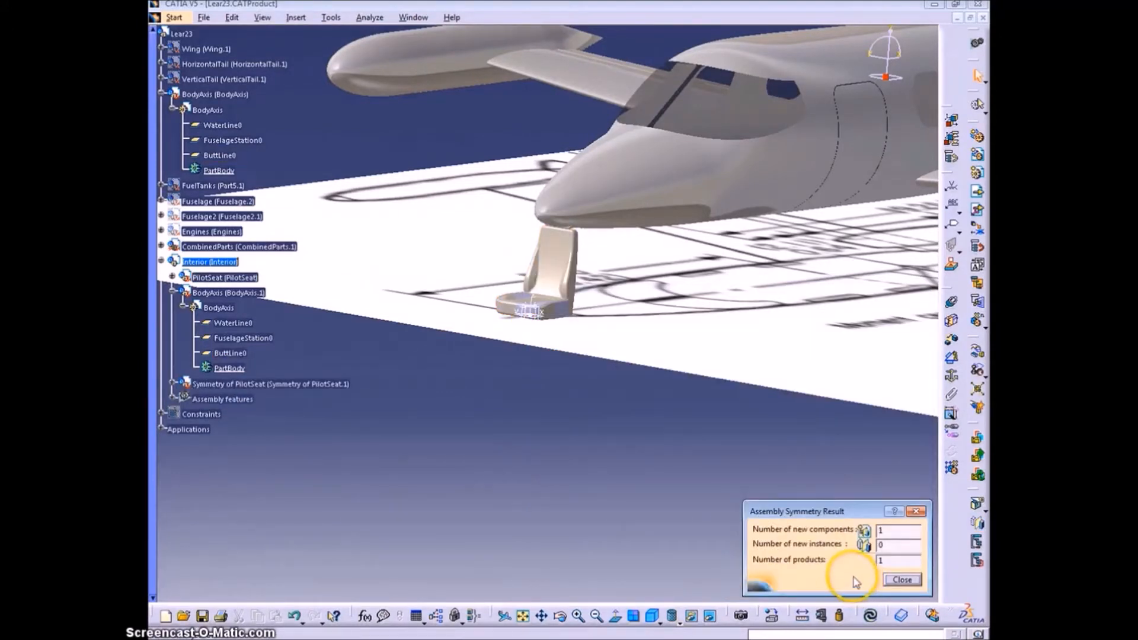
click(902, 581)
Step: Set the instance name of the Symmetry of PilotSeat component to CoPilotSeat.1
click(267, 384)
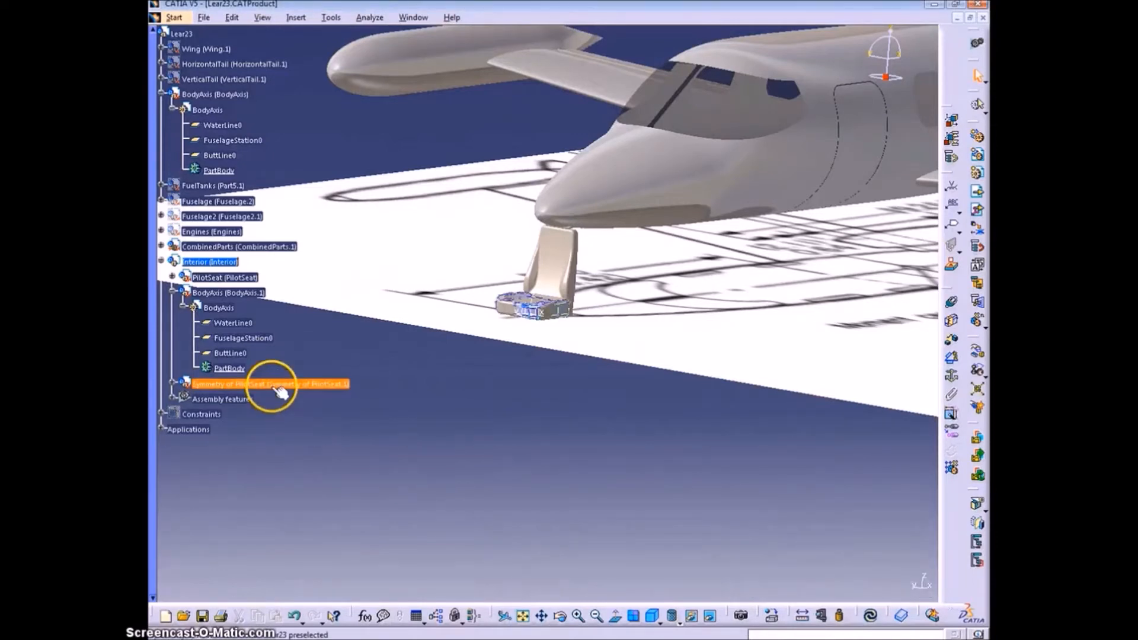
key(alt+Return)
drag(299, 156, 211, 155)
text(CoPilotSeat.1)
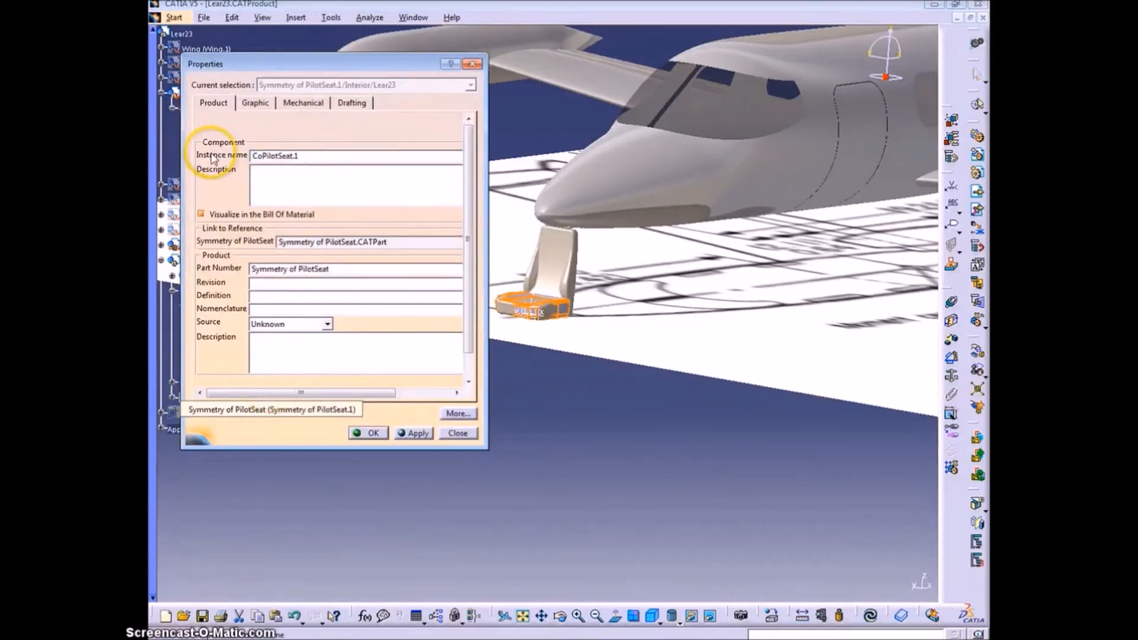
click(369, 433)
Step: Collapse the BodyAxis copy and reorder the Interior components so that BodyAxis comes before PilotSeat
click(173, 291)
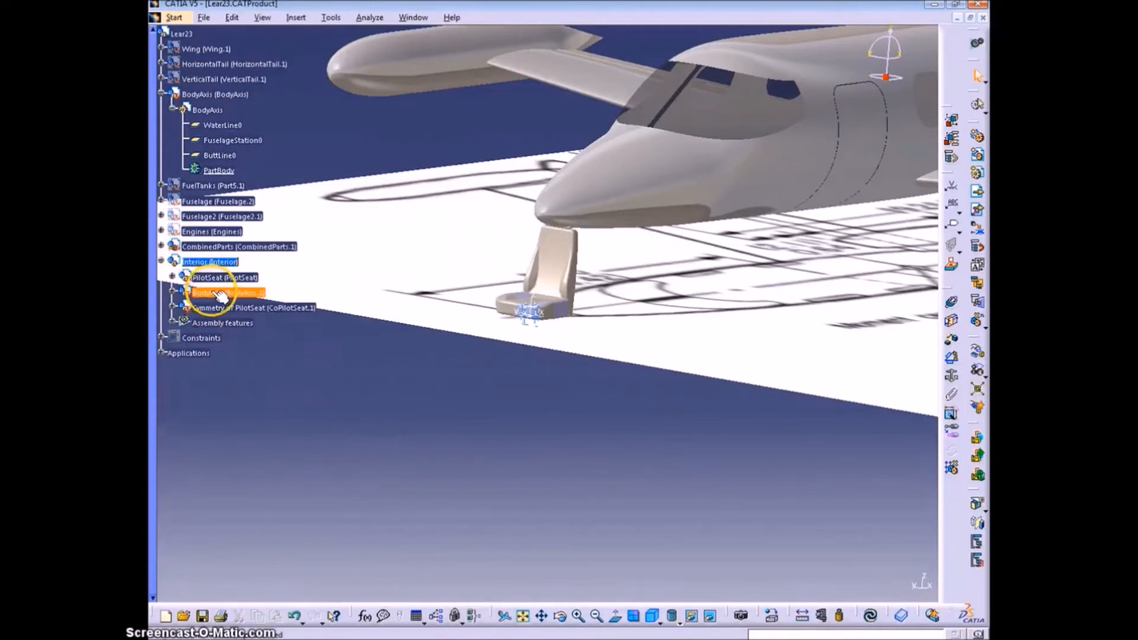
drag(222, 279, 213, 263)
click(227, 293)
middle_drag(504, 368, 922, 368)
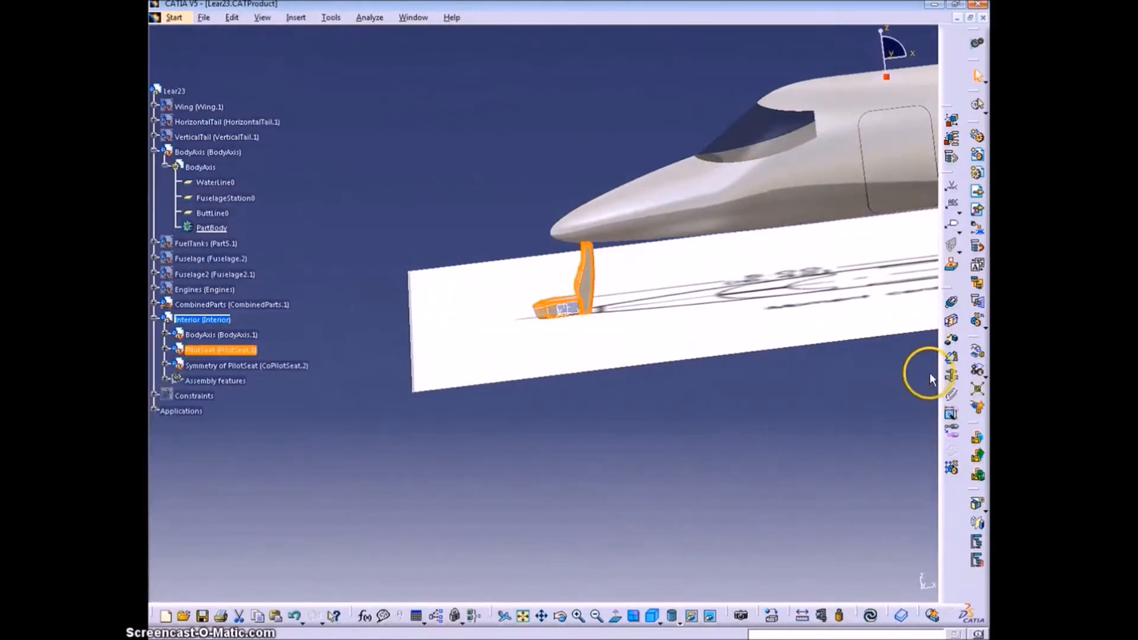
click(977, 353)
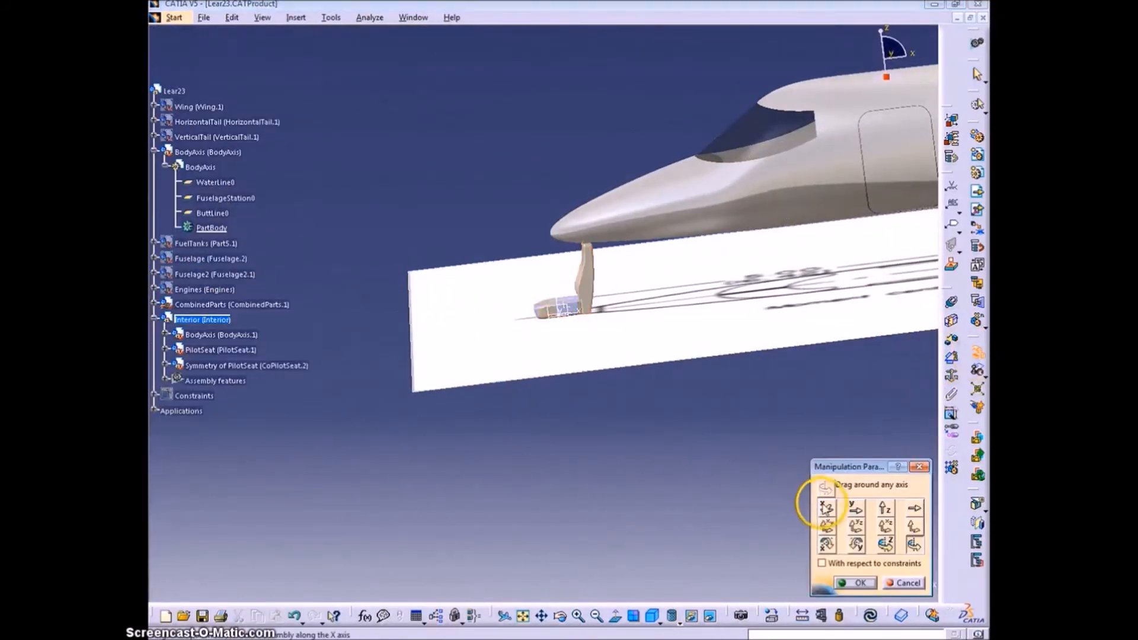
click(232, 351)
click(904, 583)
Step: Use Manipulate to raise PilotSeat along Z into the cockpit and shift it sideways along Y
click(228, 349)
click(973, 354)
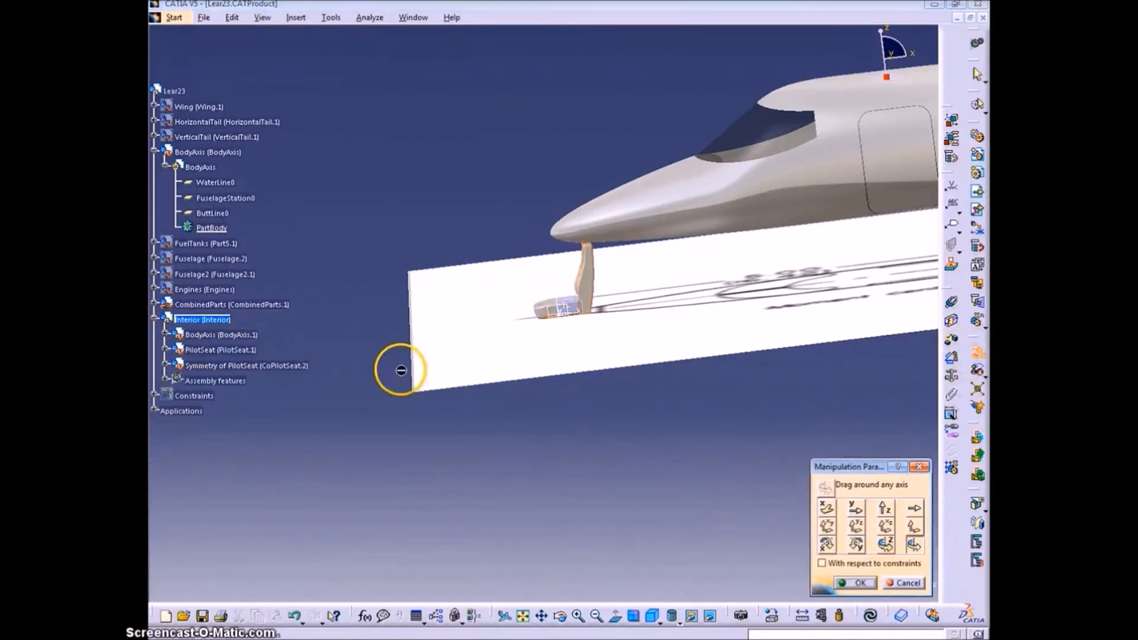
middle_drag(749, 283, 458, 431)
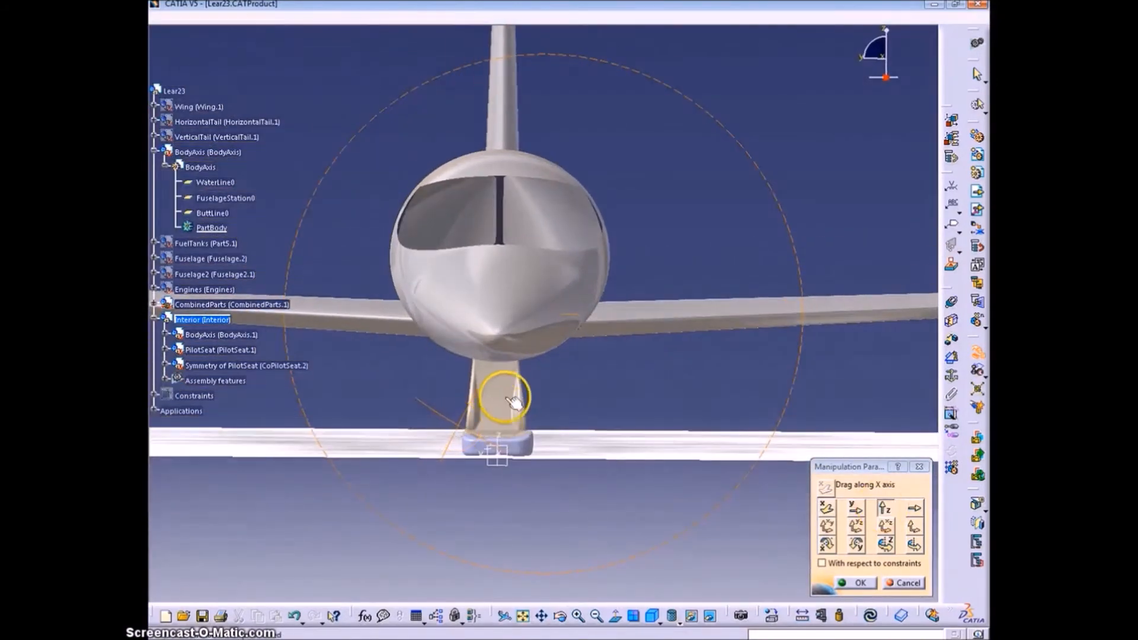
drag(458, 431, 516, 269)
middle_drag(549, 267, 457, 256)
right_click(720, 127)
drag(641, 142, 674, 144)
Step: Move PilotSeat aft along the X axis to the rear edge of the cockpit side window and accept the placement
middle_drag(560, 278, 741, 355)
click(827, 508)
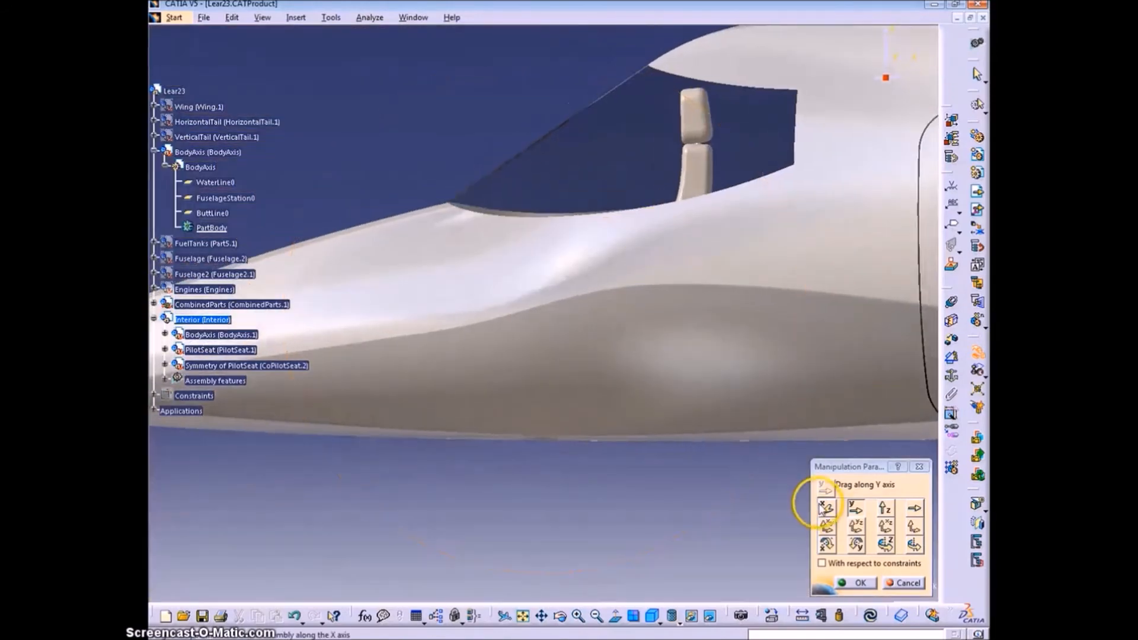
drag(691, 169, 779, 165)
click(855, 583)
click(980, 353)
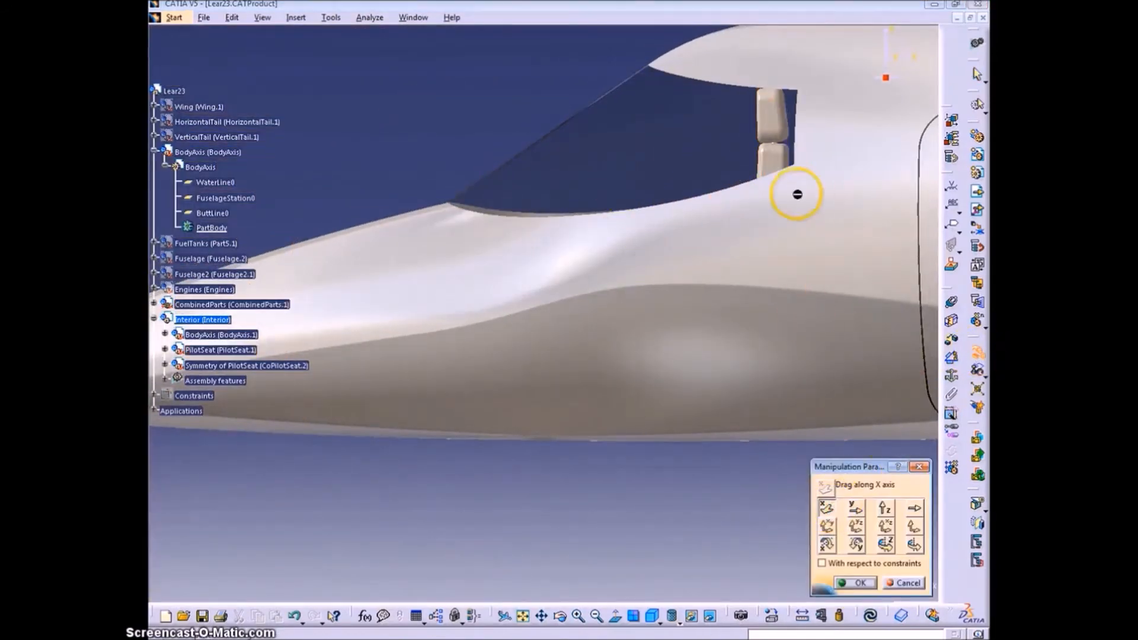
click(852, 582)
Step: Update the assembly and delete the Symmetry of PilotSeat component from the Interior product
middle_drag(691, 170, 503, 332)
click(267, 367)
middle_drag(418, 314, 516, 172)
click(870, 616)
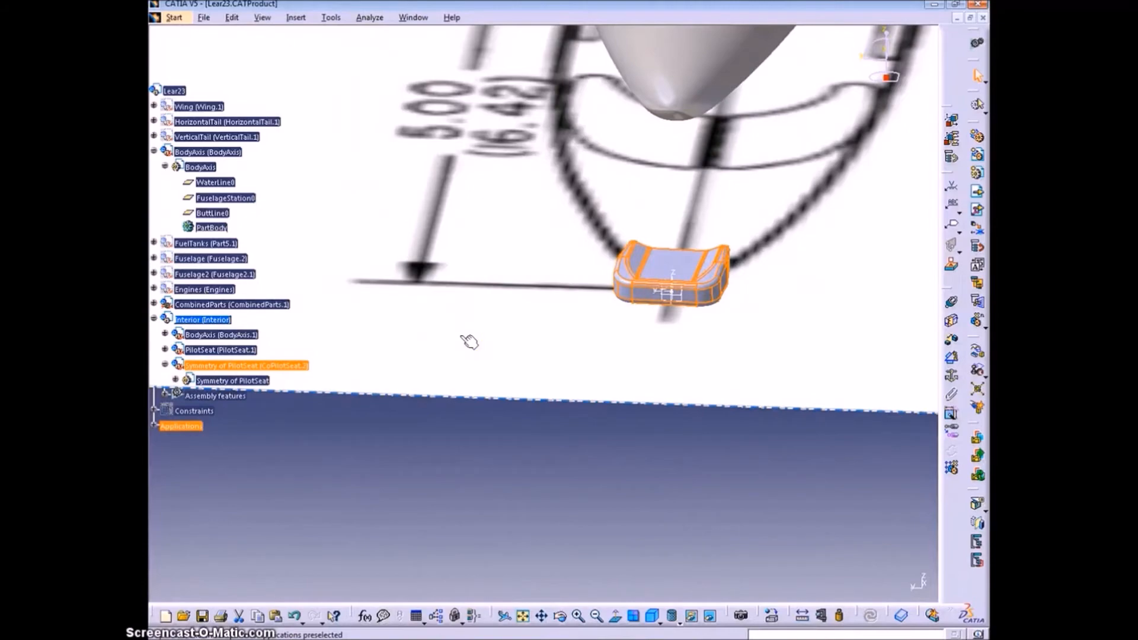
click(176, 380)
key(Delete)
click(576, 375)
click(918, 77)
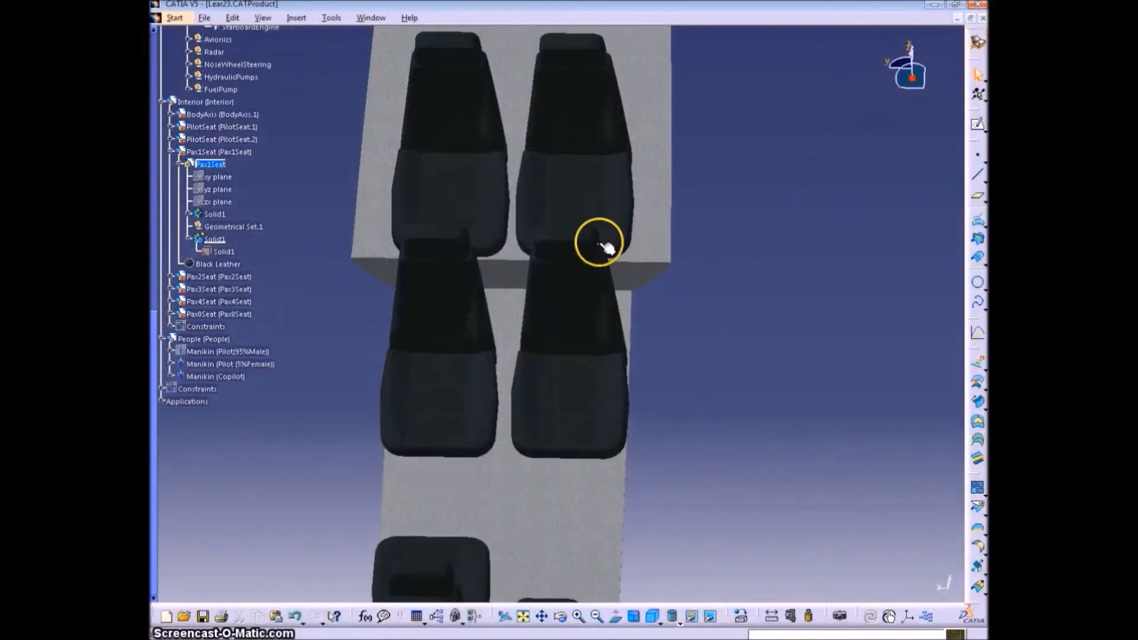
Step: Start an Affinity in Pax1Seat with the xy plane and the X Axis as its axis system references
middle_drag(702, 363, 814, 548)
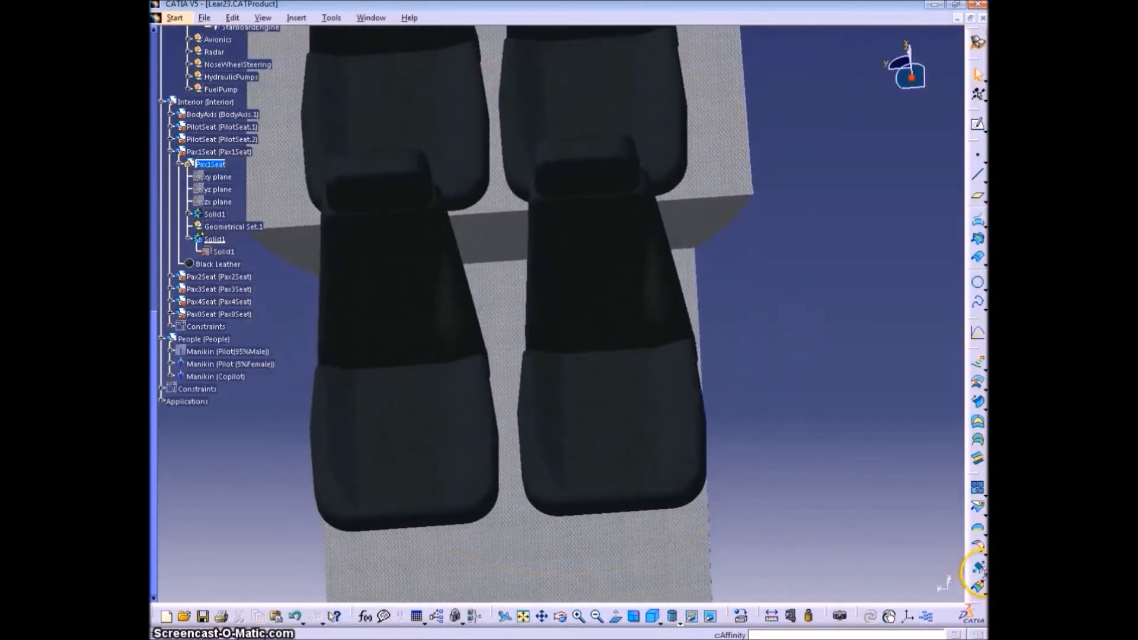
click(959, 587)
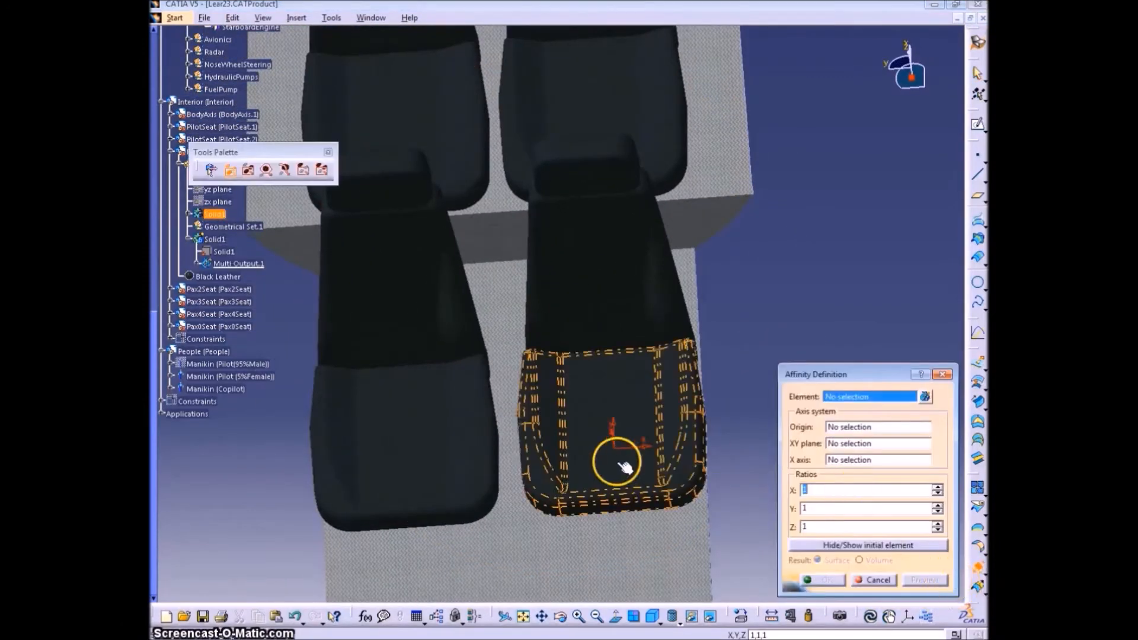
middle_drag(616, 458, 645, 482)
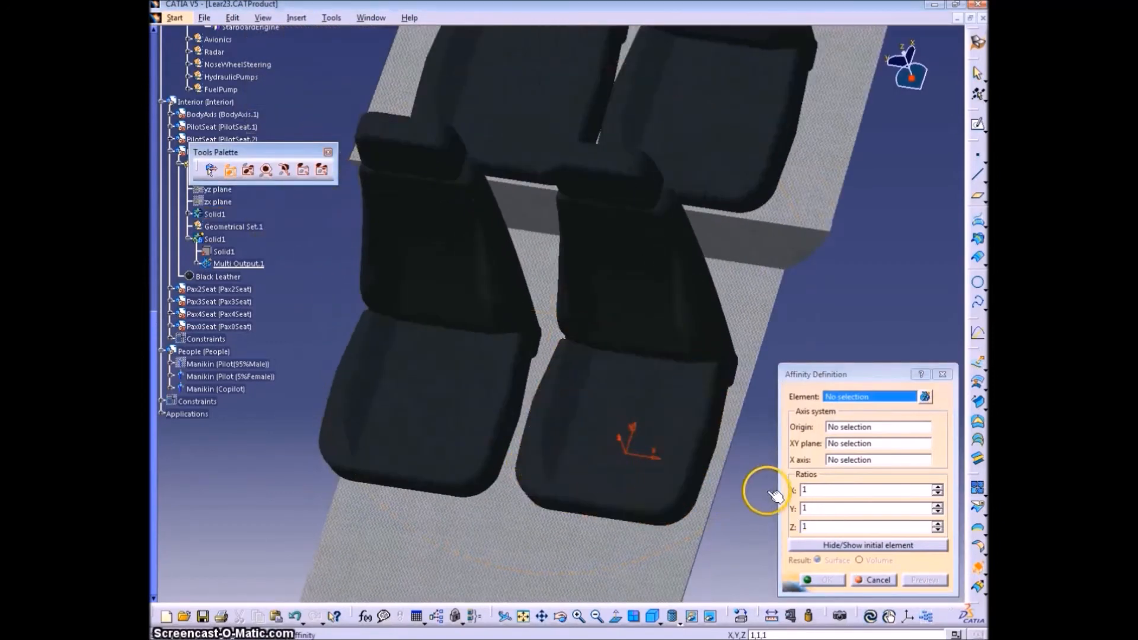
right_click(864, 455)
click(878, 479)
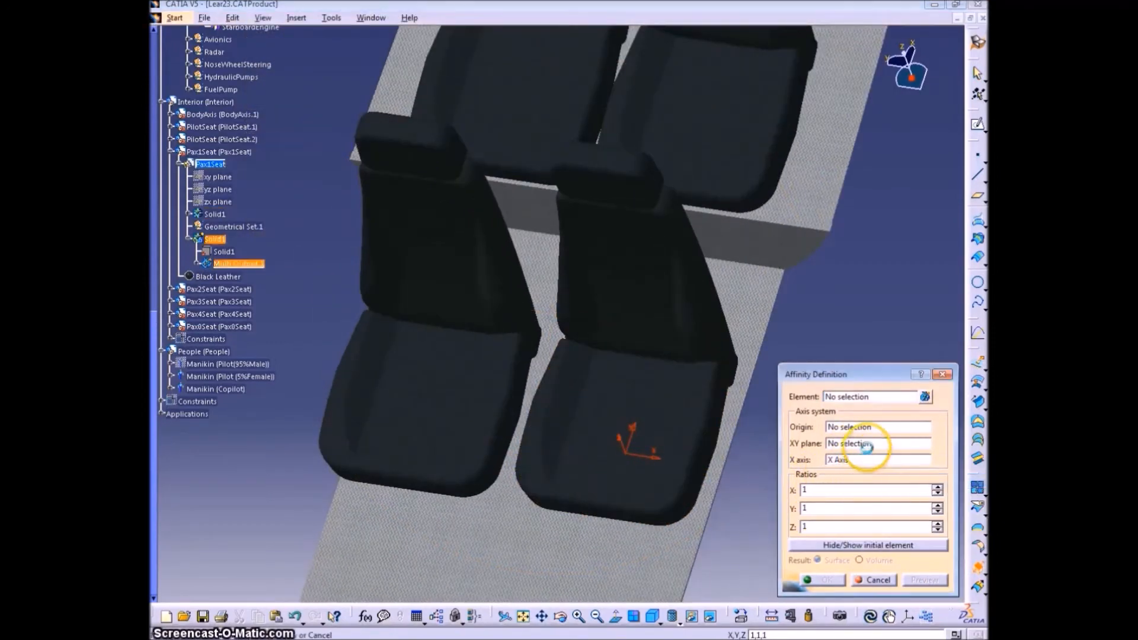
right_click(837, 445)
click(869, 232)
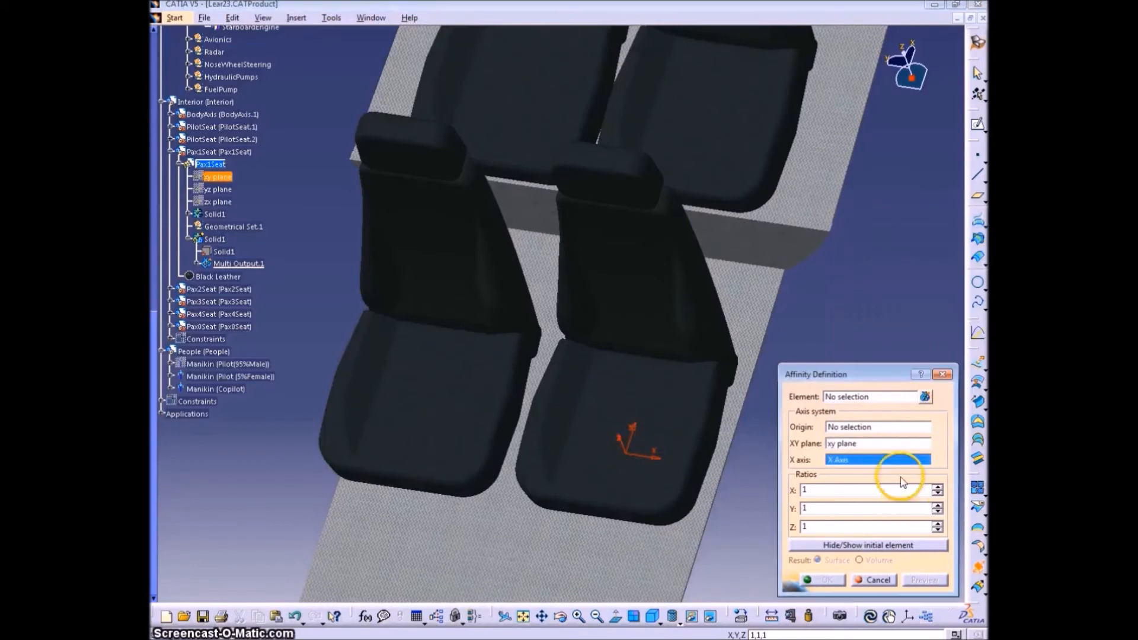
Step: Scale the Pax1Seat cushion and backrest solids together with an X ratio of 0.85 and accept the Affinity
click(836, 397)
click(708, 404)
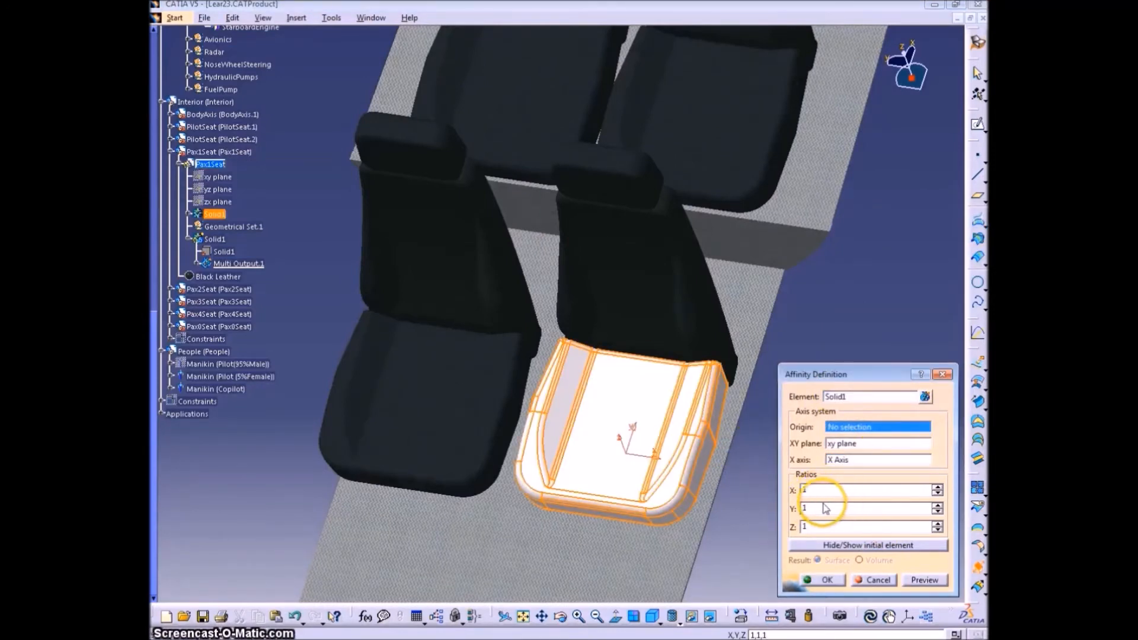
text(0.85)
key(Tab)
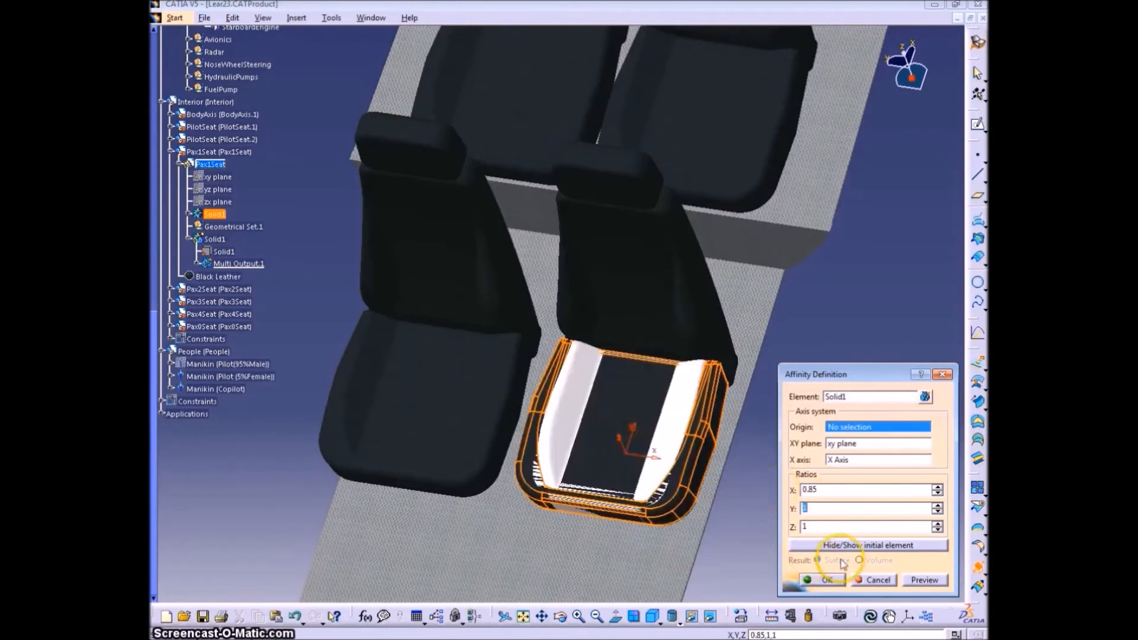
click(924, 397)
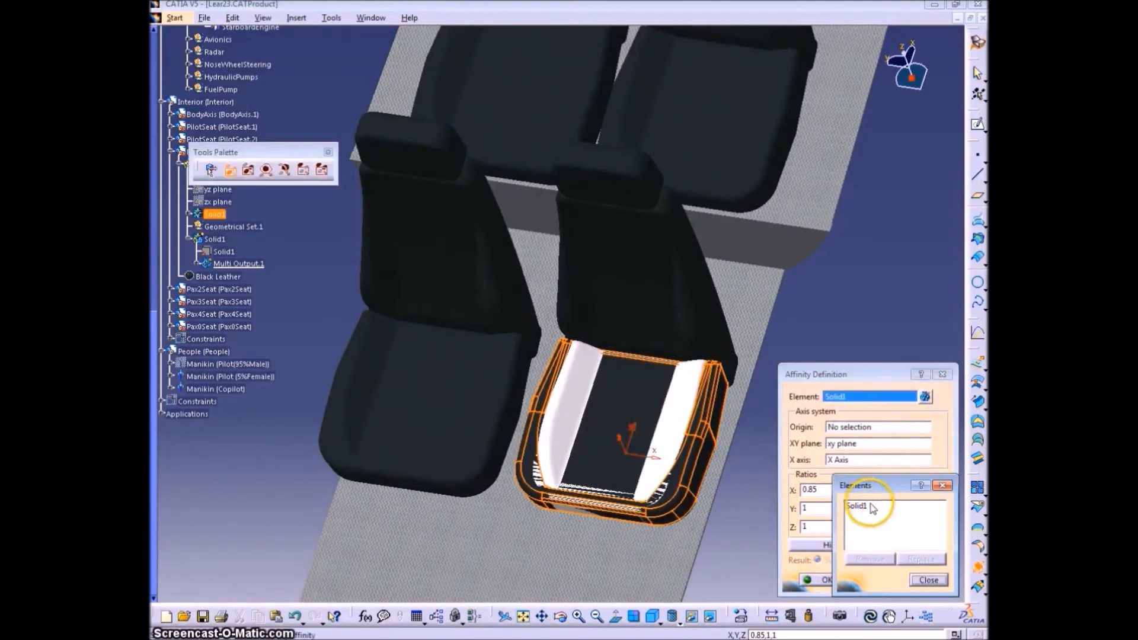
click(655, 291)
click(928, 580)
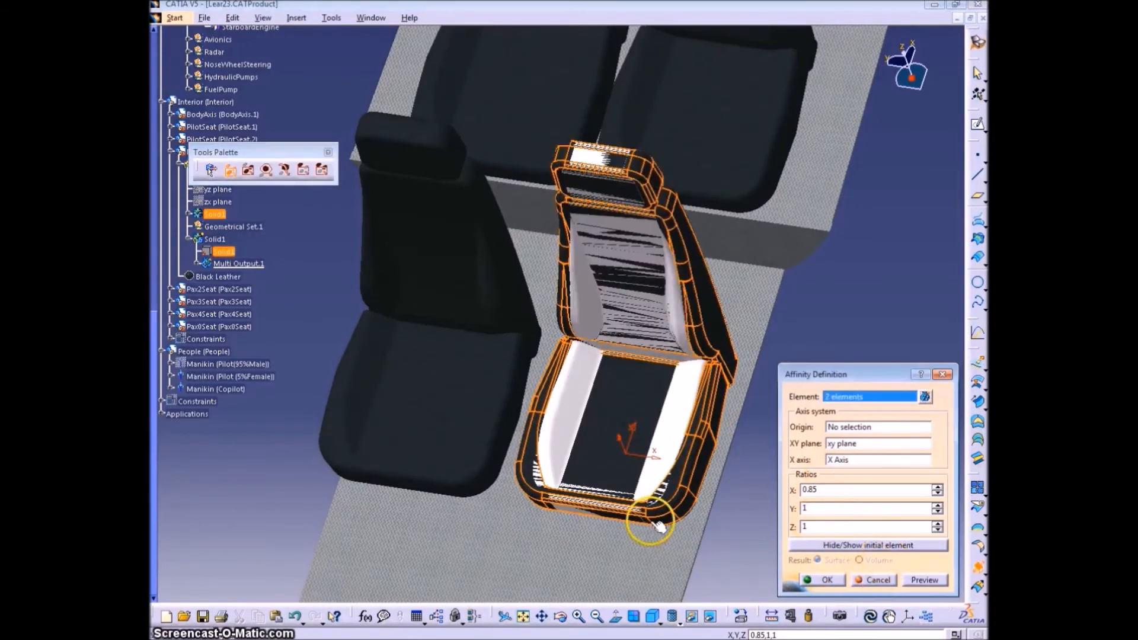
click(825, 578)
Step: Expand Pax2Seat in the tree and toggle the Pax1Seat part's visibility off and back on
middle_drag(432, 465, 554, 424)
click(390, 387)
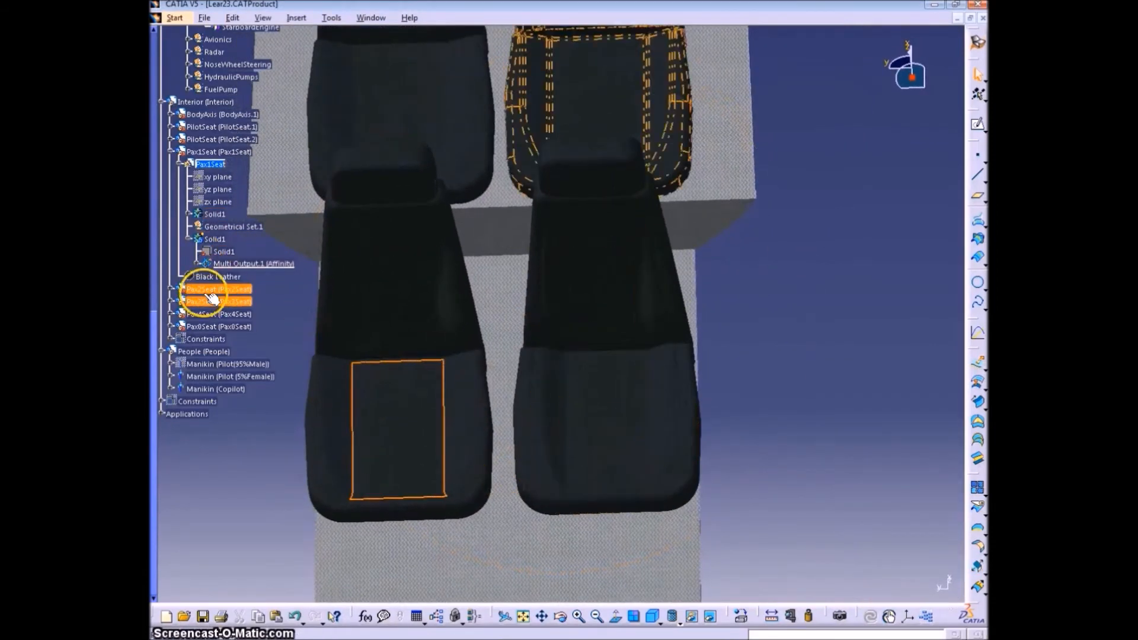
click(171, 289)
click(210, 164)
right_click(210, 164)
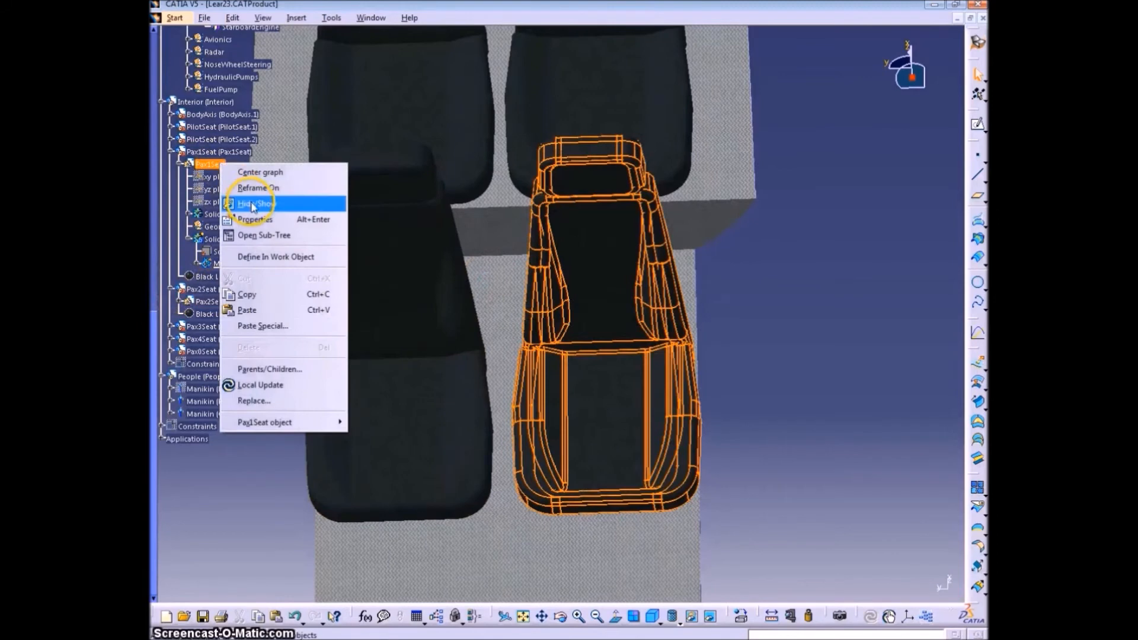
click(248, 205)
right_click(210, 164)
click(247, 206)
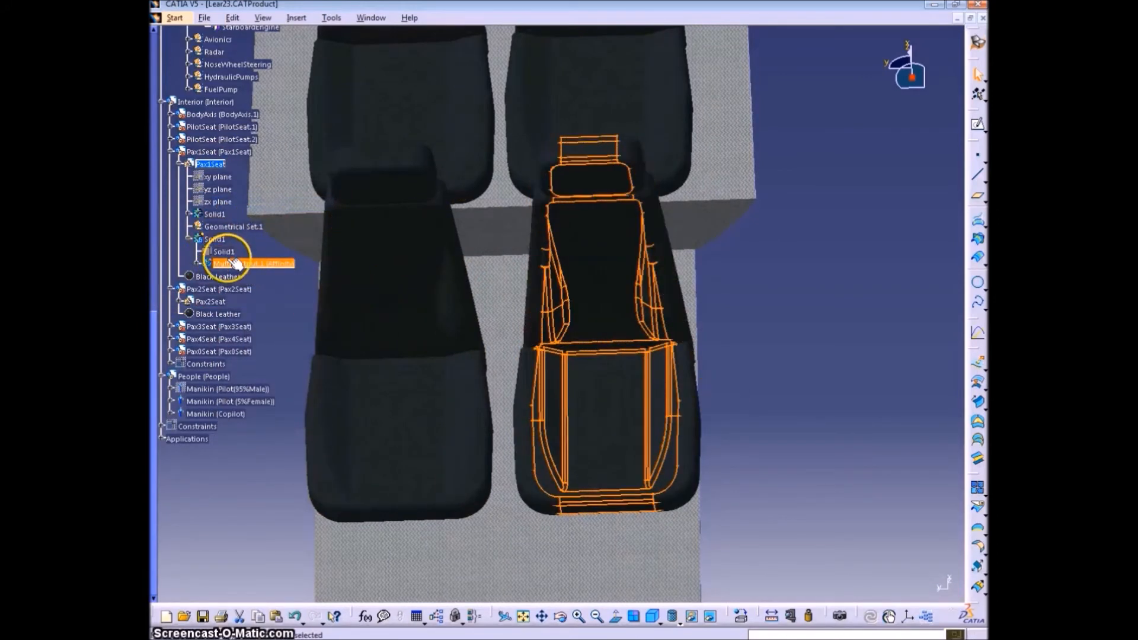
Step: Expand the Affinity multi-output in Pax1Seat and hide the original cushion solid
click(197, 264)
right_click(224, 216)
click(254, 254)
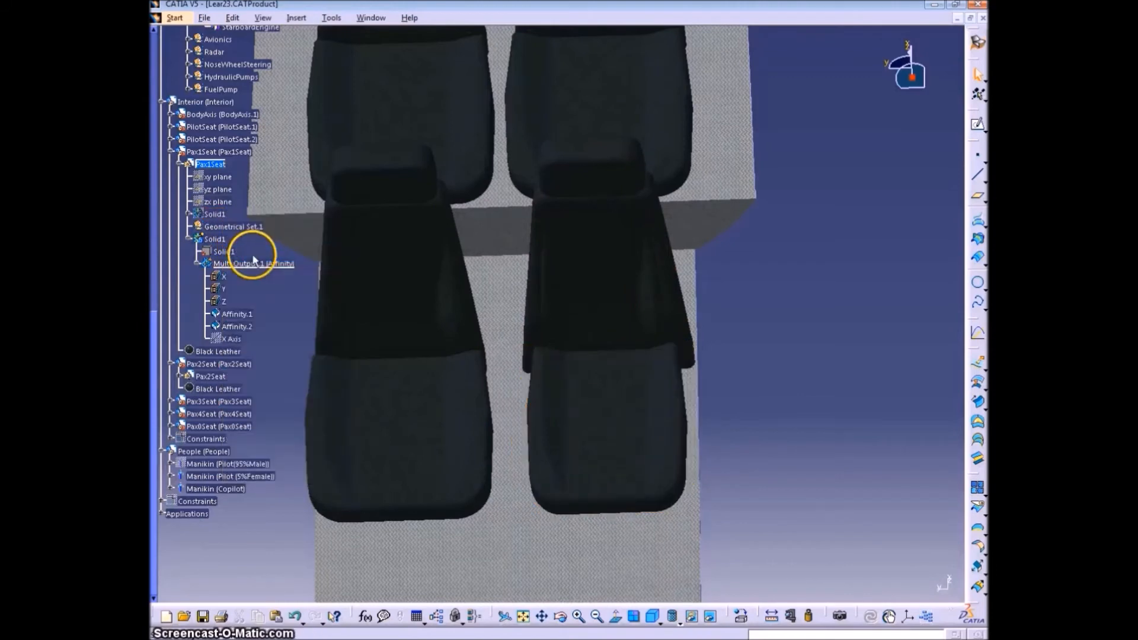
Step: Try to hide the whole backrest Solid1 set in Pax1Seat and move the Affinity multi-output out of it
right_click(223, 239)
click(236, 275)
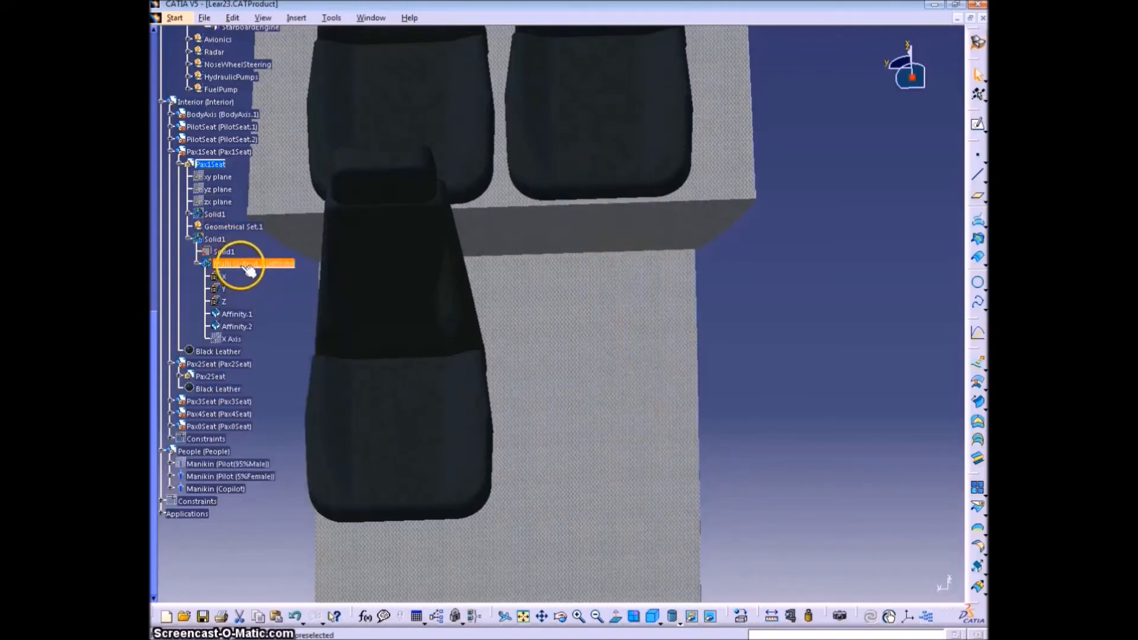
drag(218, 166, 221, 166)
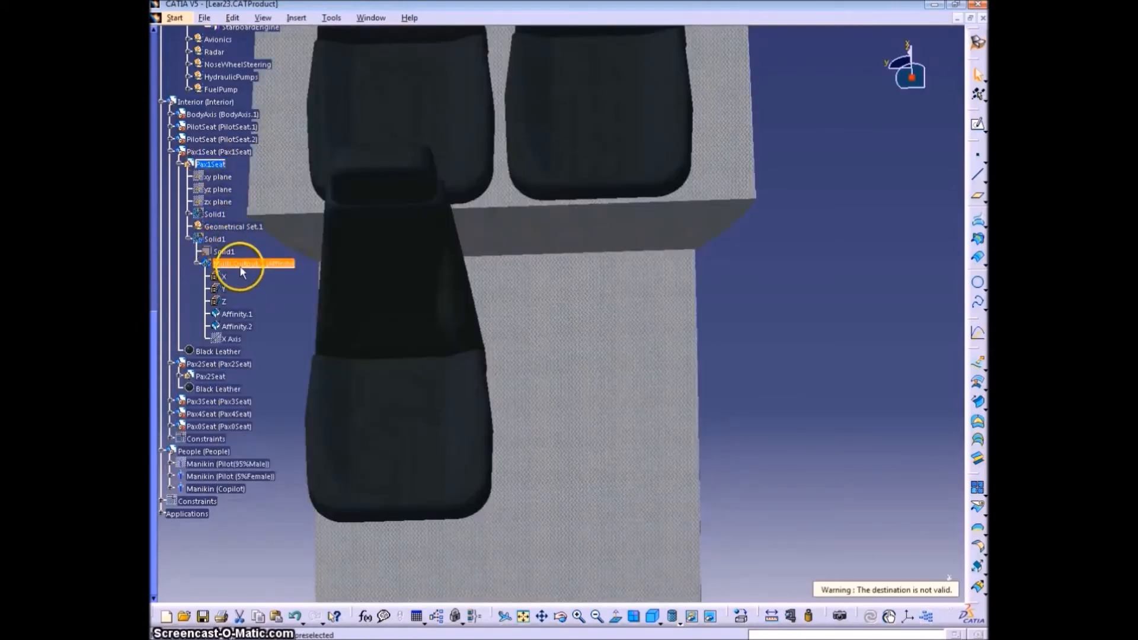
drag(239, 266, 219, 226)
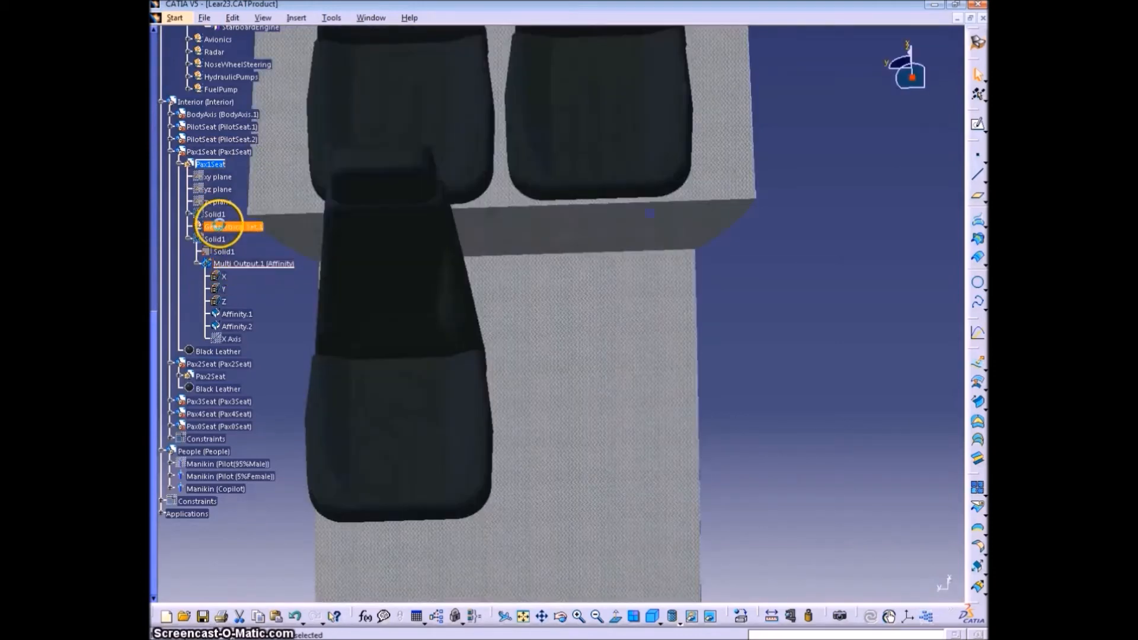
Step: Hide only the original backrest Solid1 in Pax1Seat and show its parent set with the scaled result
right_click(227, 264)
click(251, 305)
right_click(214, 253)
click(247, 292)
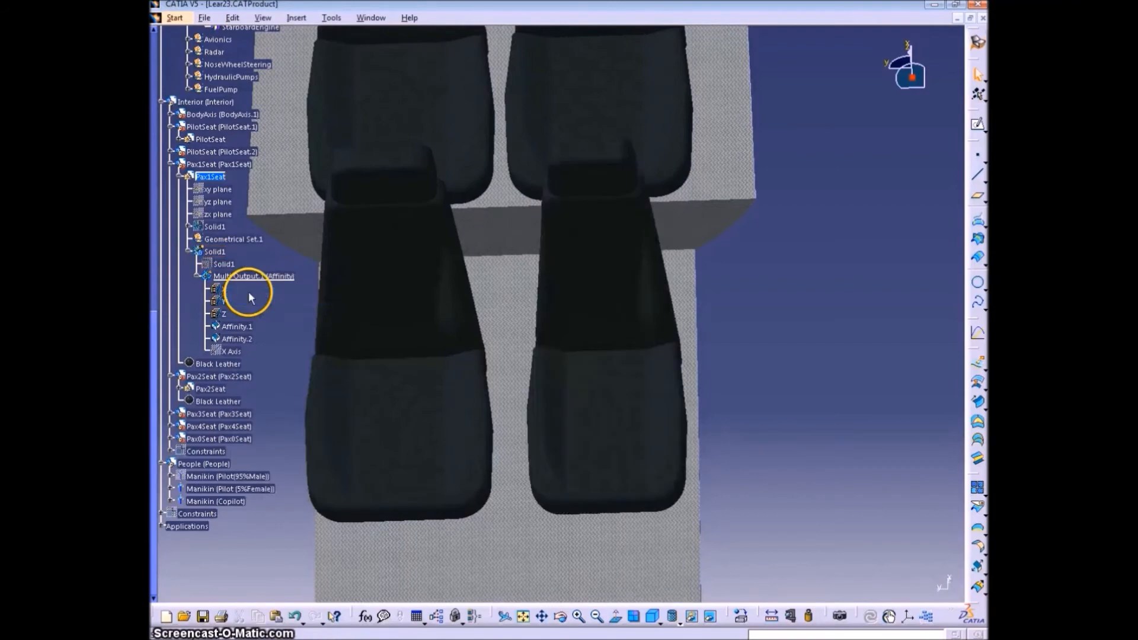
Step: Activate the Pax2Seat part and start an Affinity with its backrest and cushion solids as the elements
middle_drag(468, 517, 442, 403)
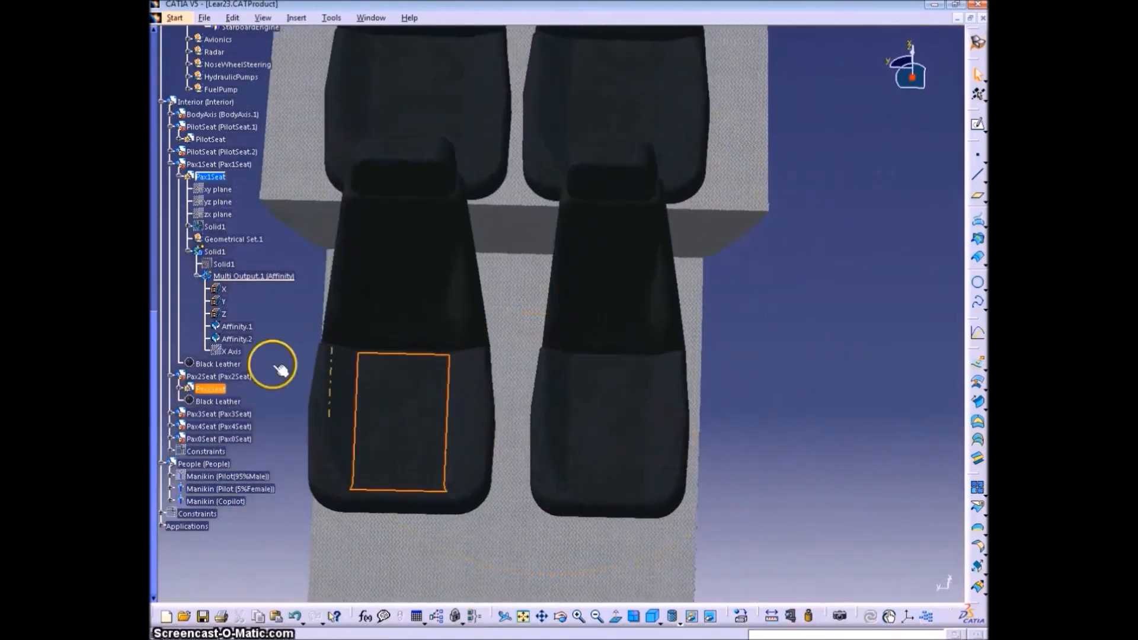
double_click(211, 388)
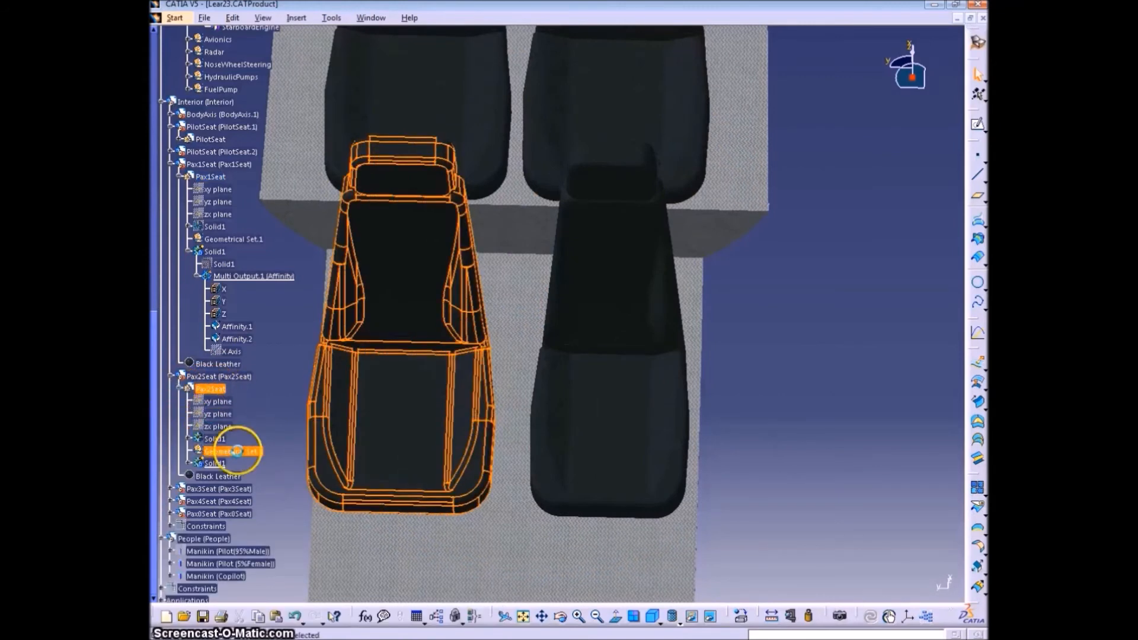
click(269, 399)
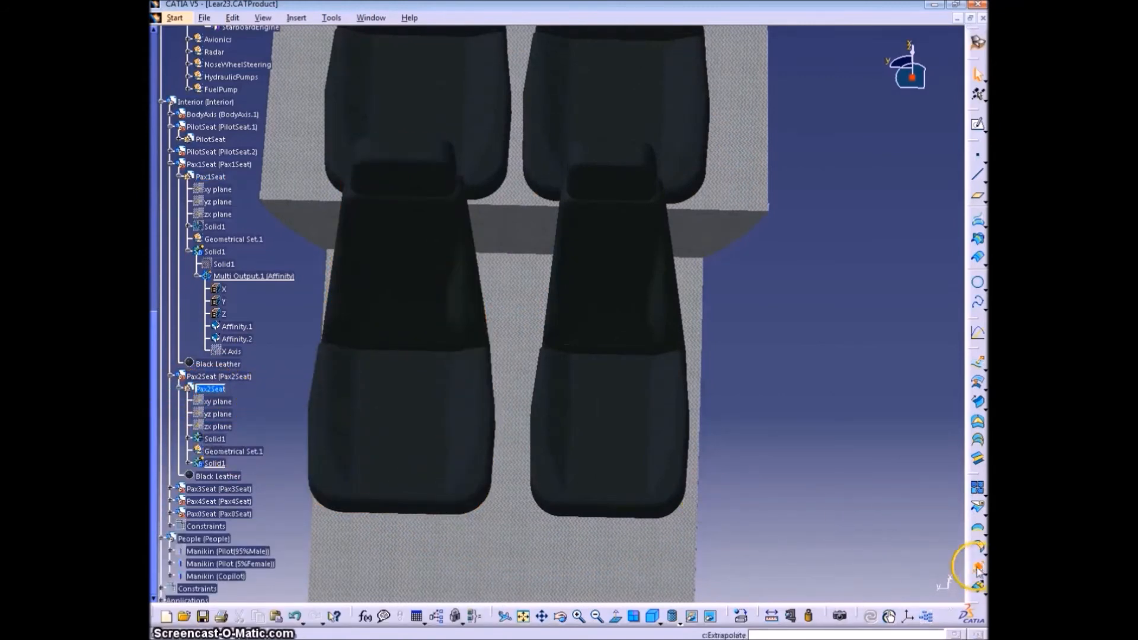
click(979, 568)
click(356, 395)
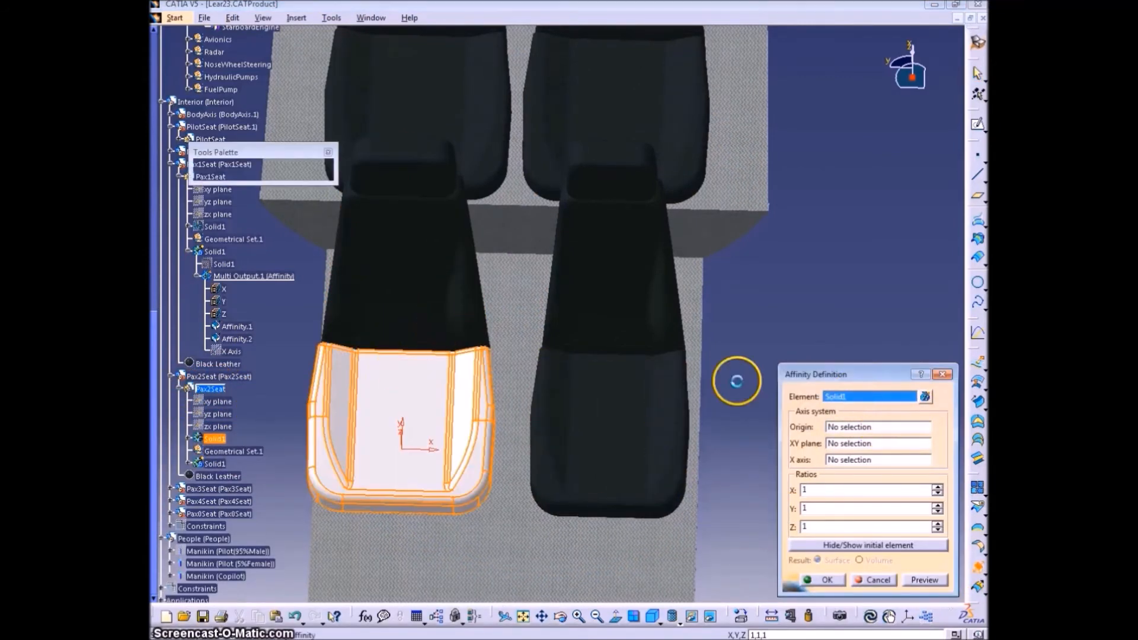
click(406, 297)
click(910, 424)
click(924, 396)
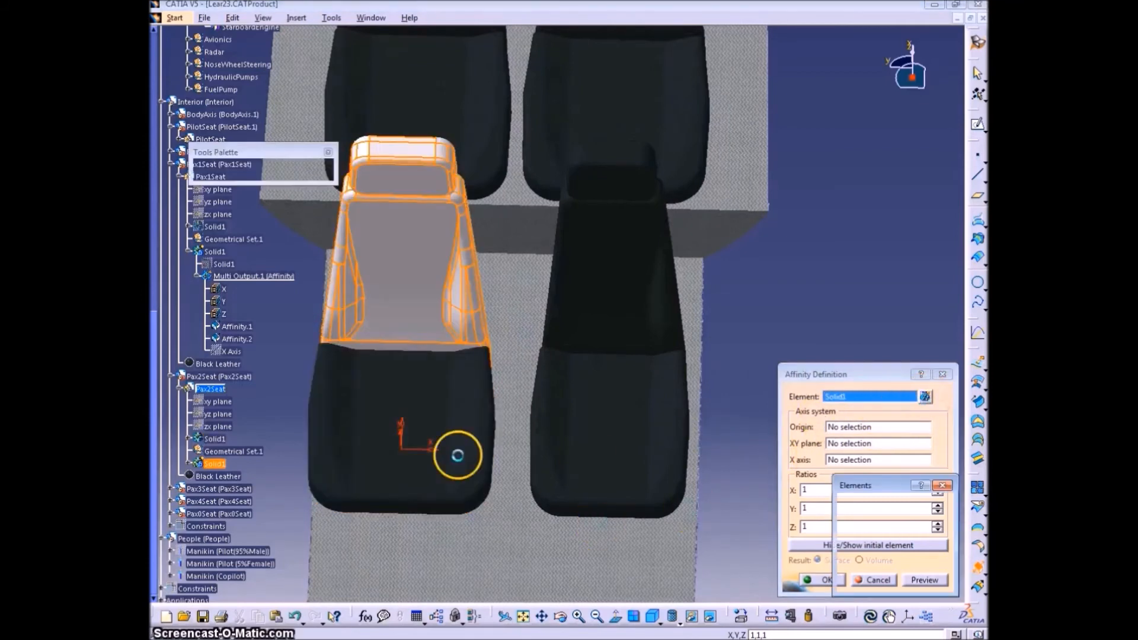
click(454, 454)
click(887, 525)
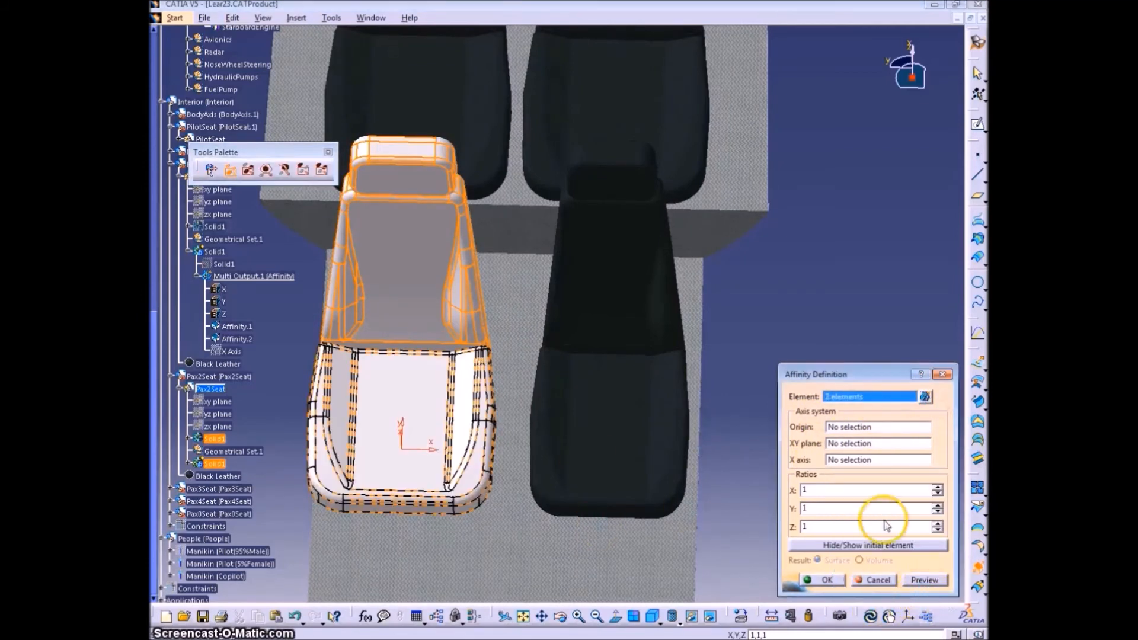
Step: Reference the xy plane and X Axis, set the X ratio to 0.85 and accept the Pax2Seat Affinity
right_click(849, 443)
click(877, 227)
right_click(858, 461)
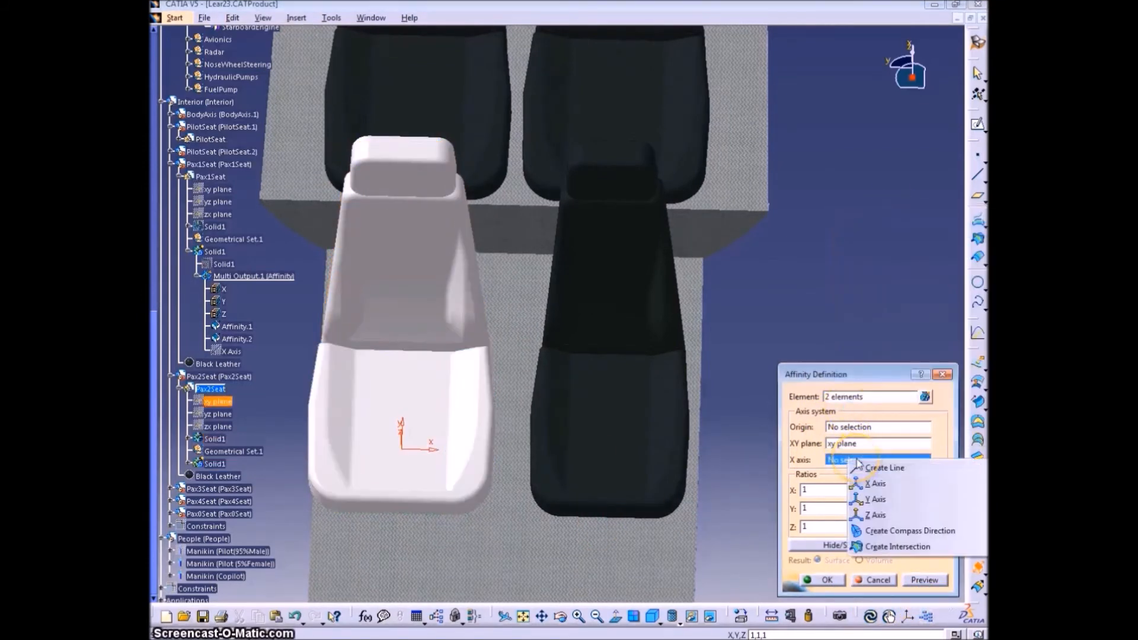
click(877, 489)
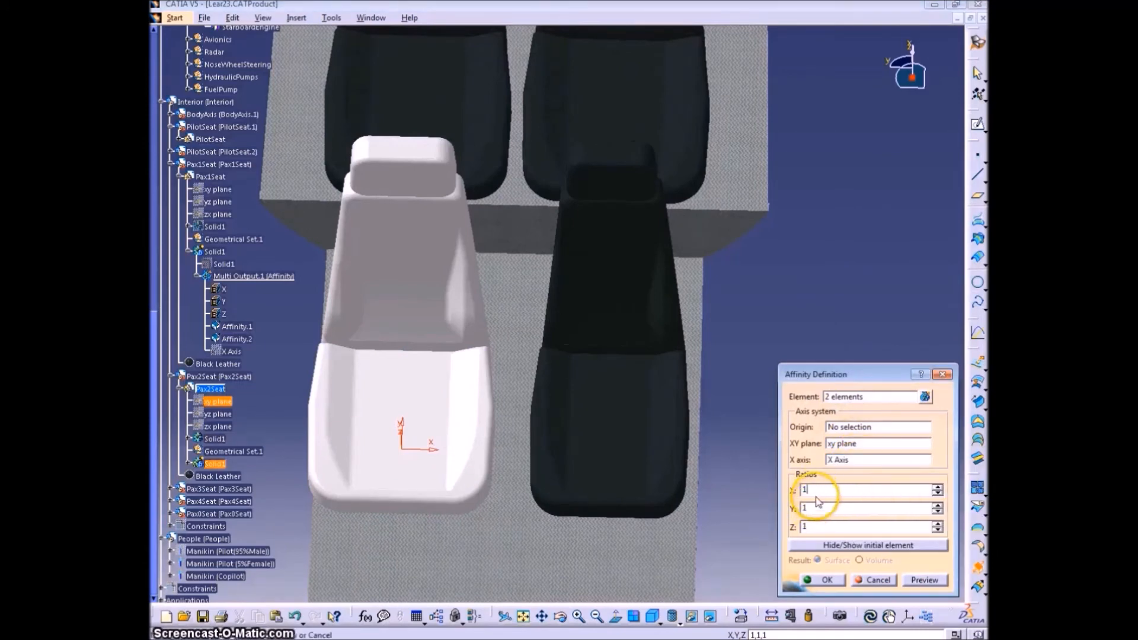
key(Tab)
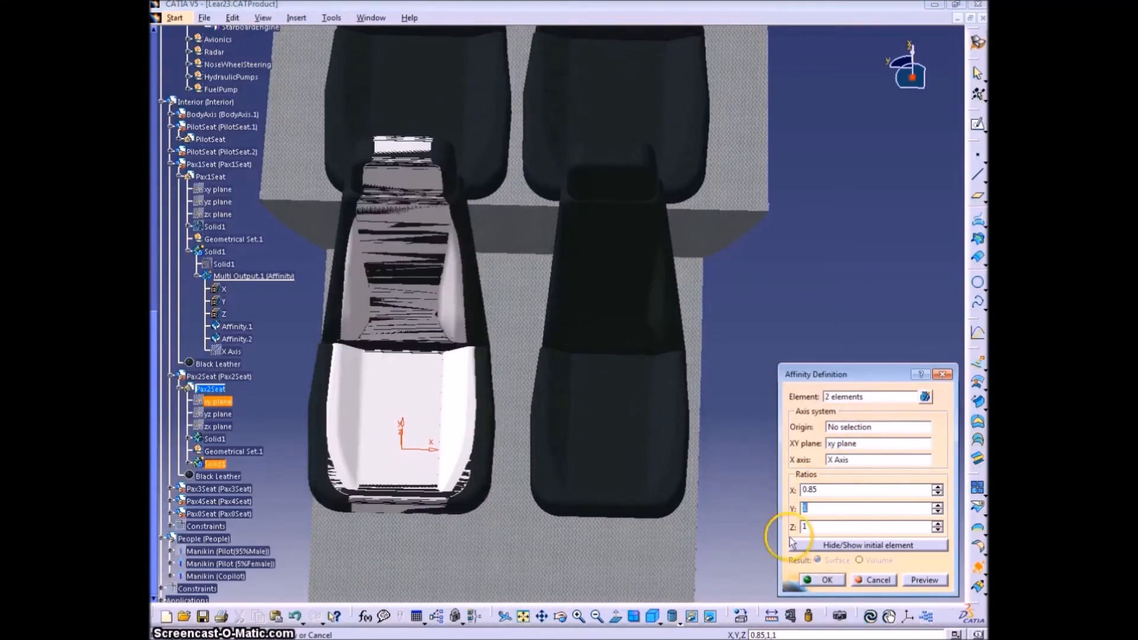
click(824, 581)
Step: Hide the original backrest and cushion solids in Pax2Seat
click(265, 425)
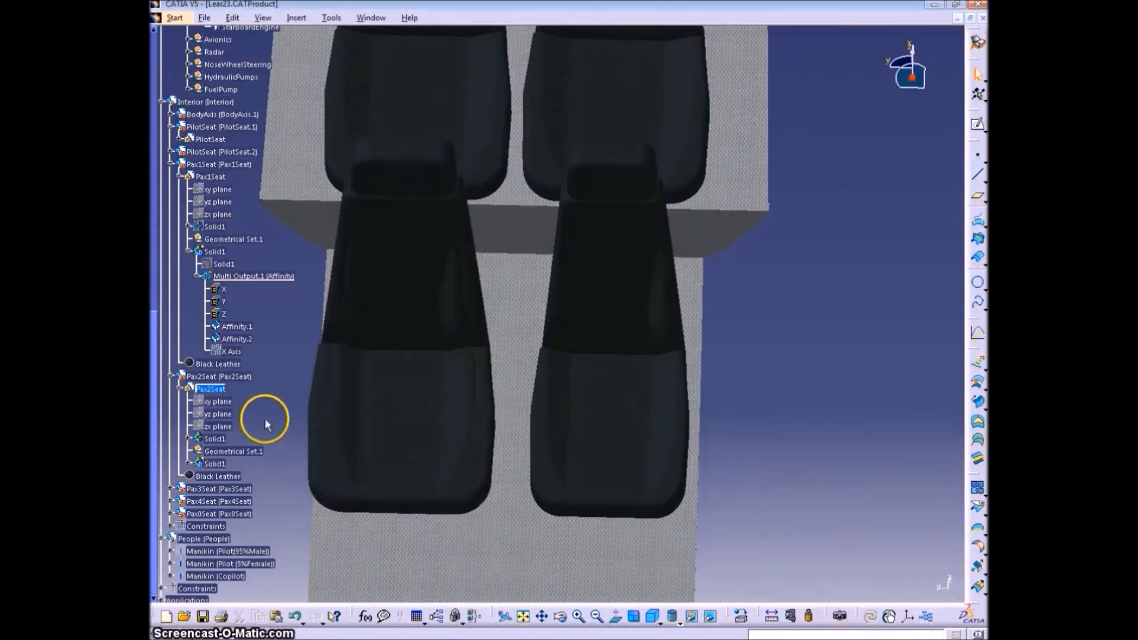
click(188, 463)
right_click(233, 477)
click(297, 253)
right_click(219, 457)
click(260, 211)
Step: Activate the Interior product, start Manipulate and switch to the top view of the two scaled seats
middle_drag(580, 493, 519, 503)
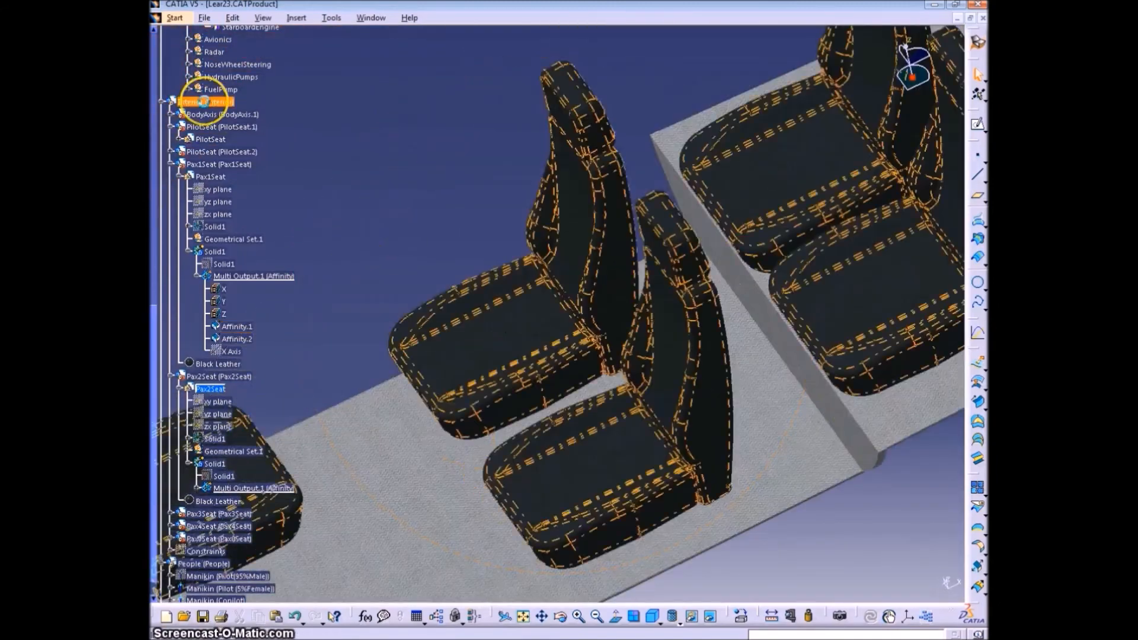
double_click(196, 104)
click(978, 352)
middle_drag(481, 473, 726, 485)
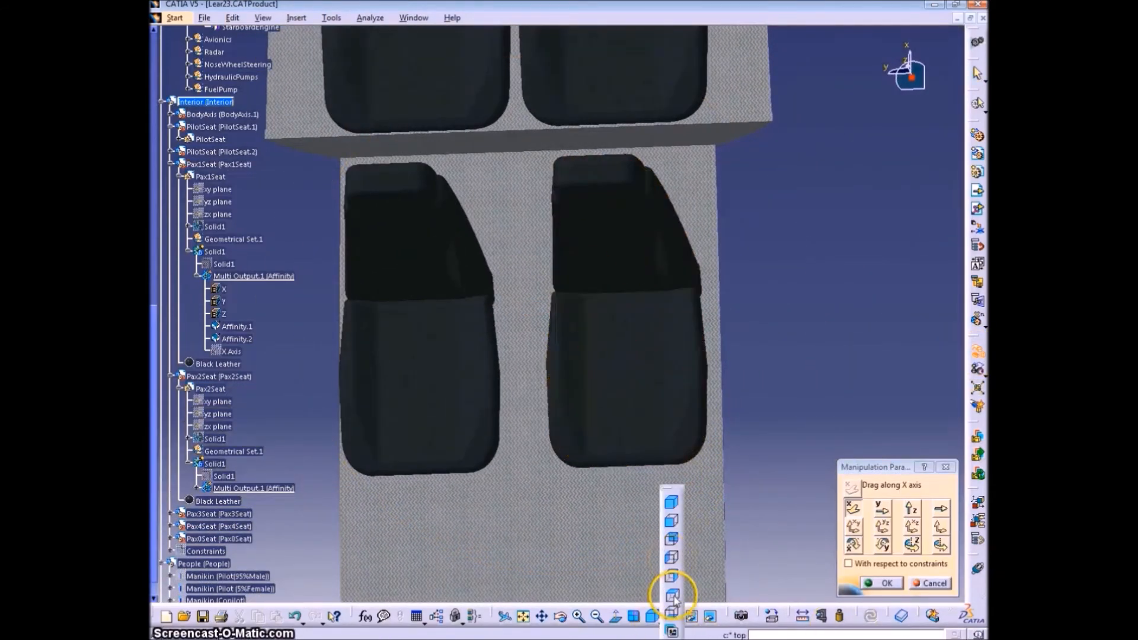
click(672, 596)
click(494, 319)
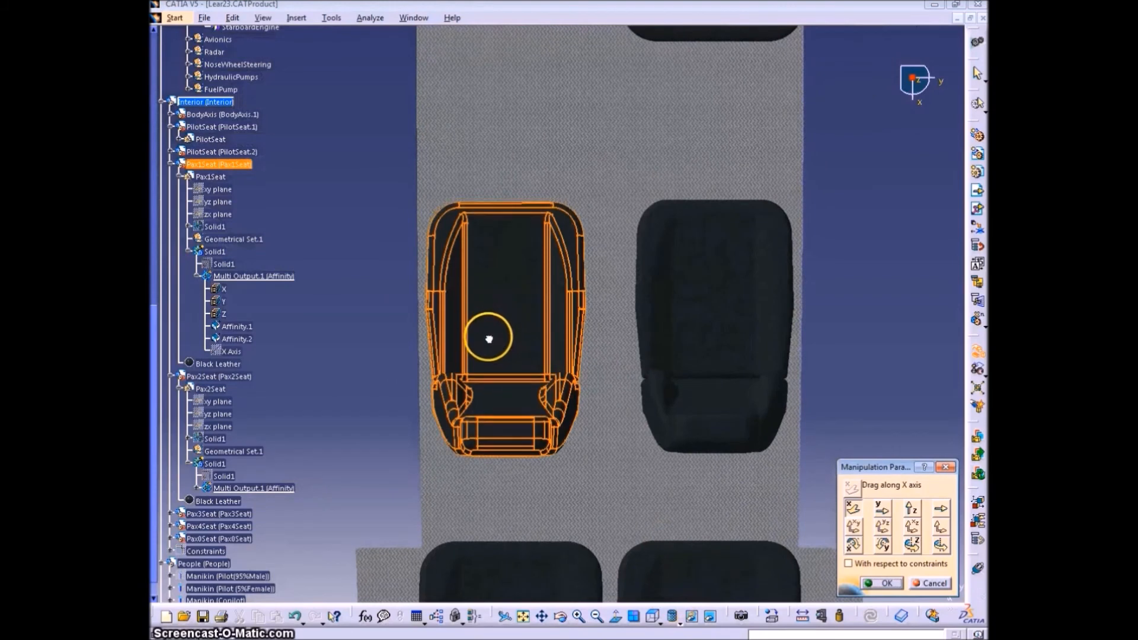
drag(489, 321, 492, 342)
click(935, 585)
Step: Use Manipulate to spread Pax1Seat and Pax2Seat apart along Y to the side edges of the cabin floor
click(977, 354)
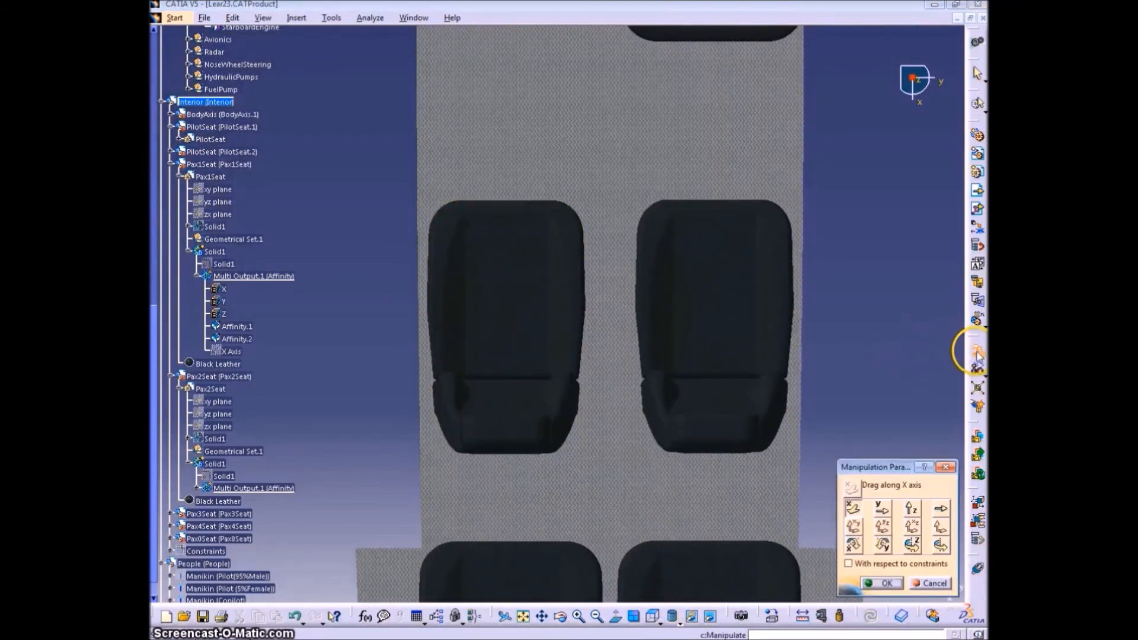
click(882, 508)
drag(533, 310, 517, 344)
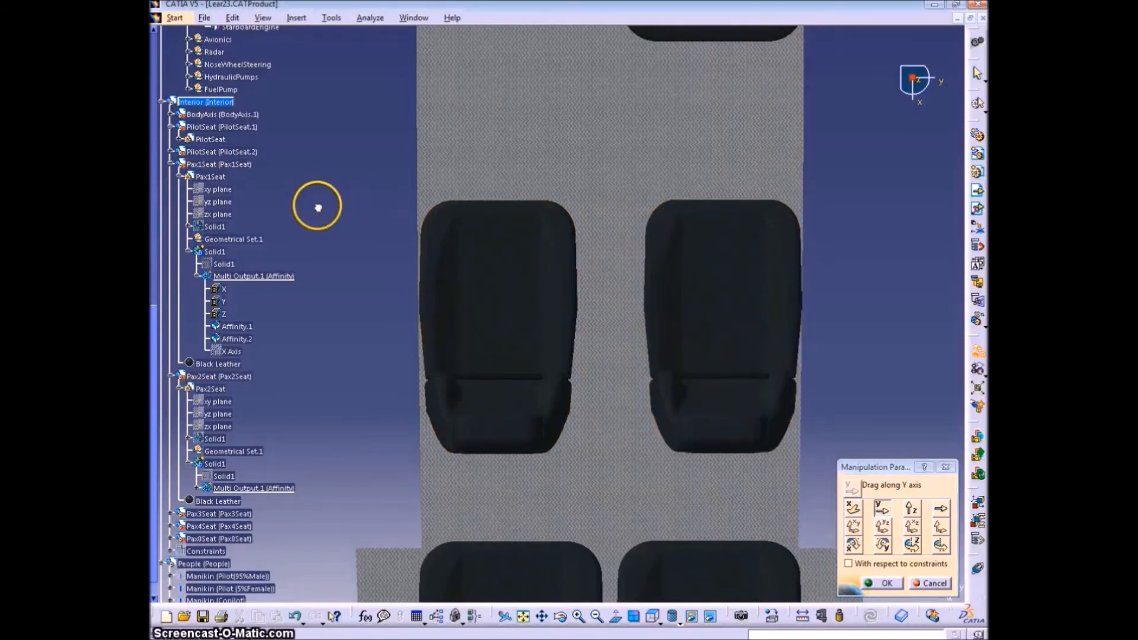
Step: Show the Structure set around the cabin and accept the seat placement
scroll(306, 228, up, 5)
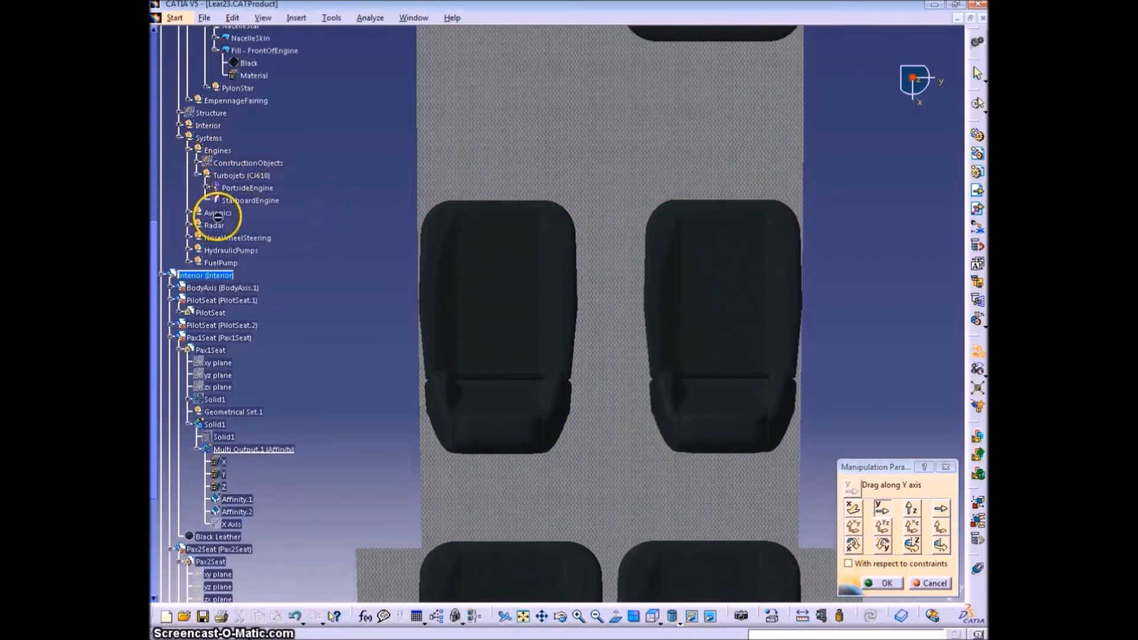
right_click(206, 114)
click(240, 152)
middle_drag(445, 440, 682, 451)
click(884, 583)
Step: Reopen the Pax1Seat Affinity and set its Y ratio to 0.95
middle_drag(585, 378, 276, 418)
double_click(237, 442)
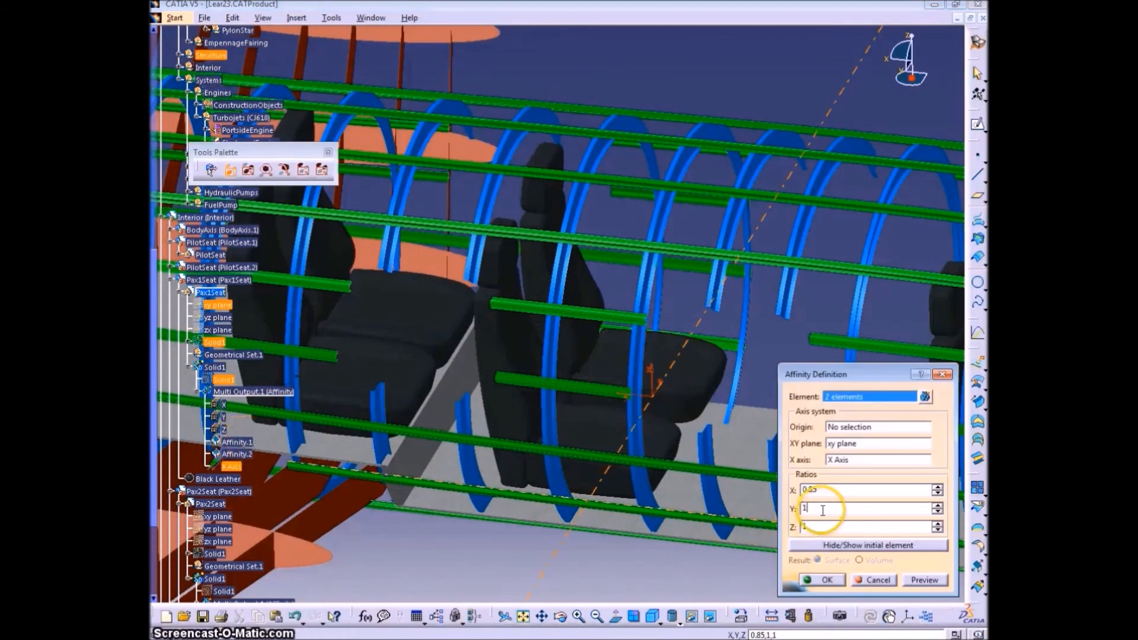
key(Tab)
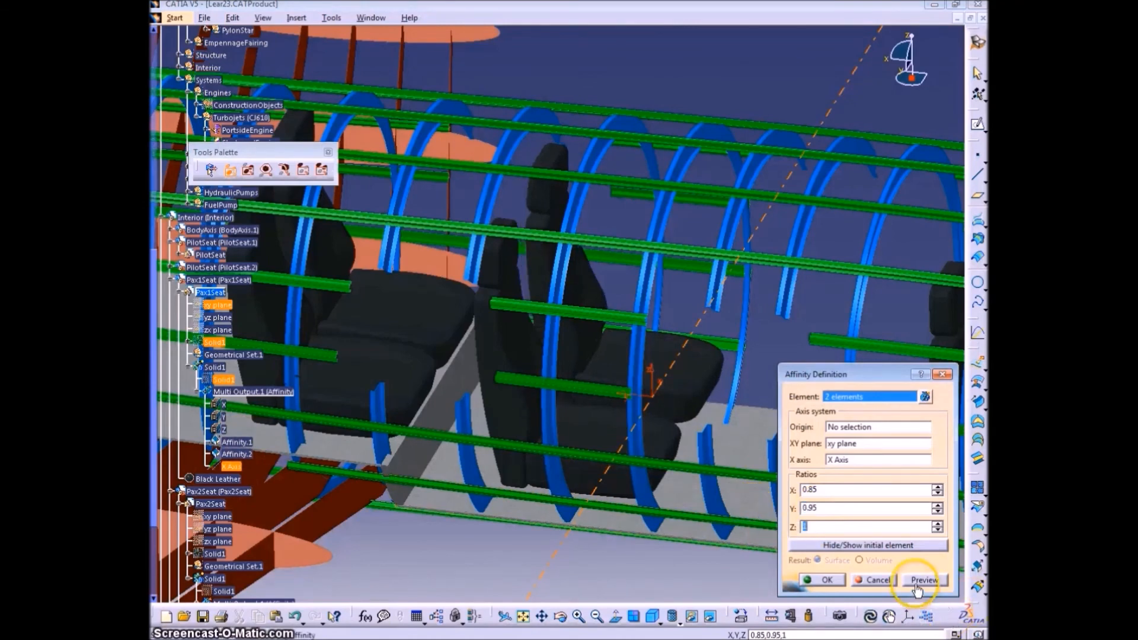
click(824, 580)
Step: Reopen the Pax2Seat Affinity, edit its scaling ratios and accept the definition
click(237, 494)
scroll(214, 569, down, 3)
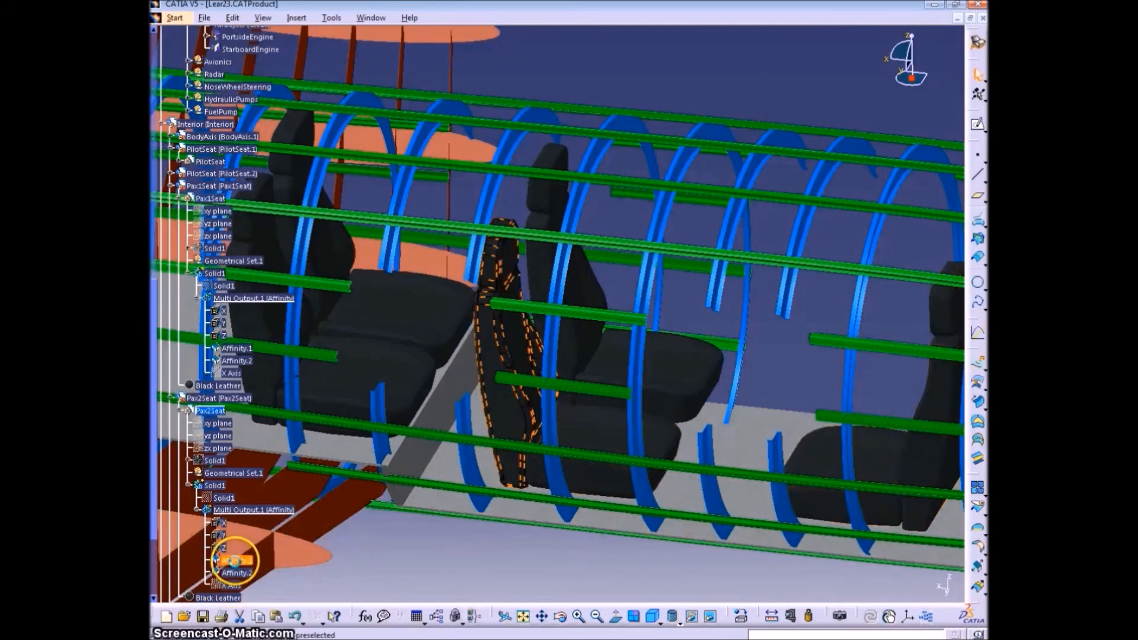
scroll(236, 562, down, 2)
double_click(238, 502)
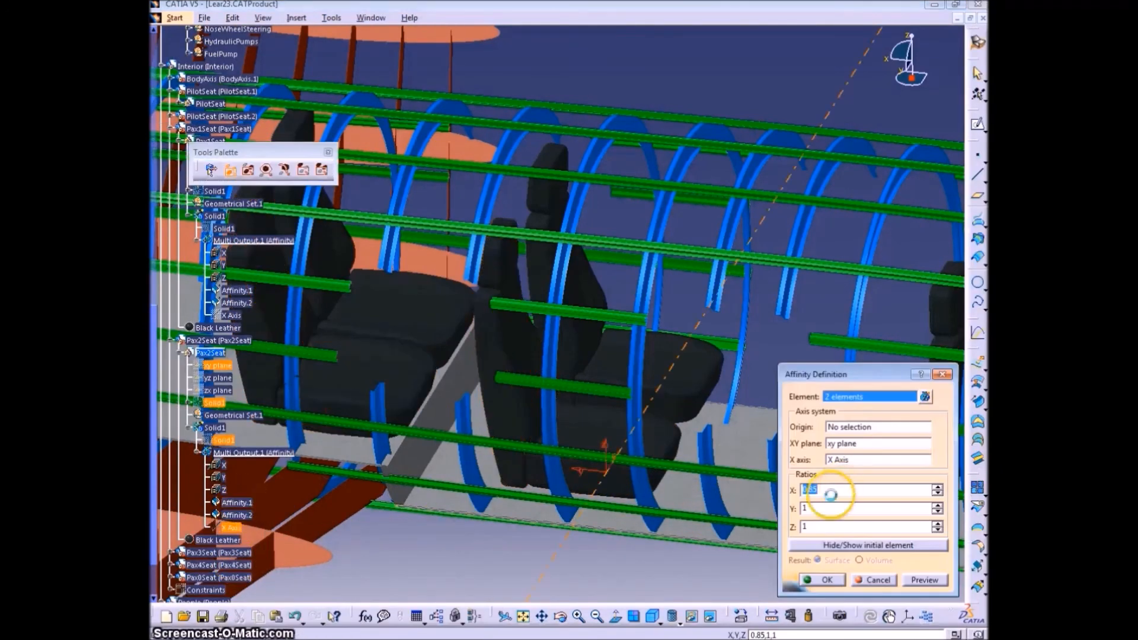
click(826, 580)
click(277, 502)
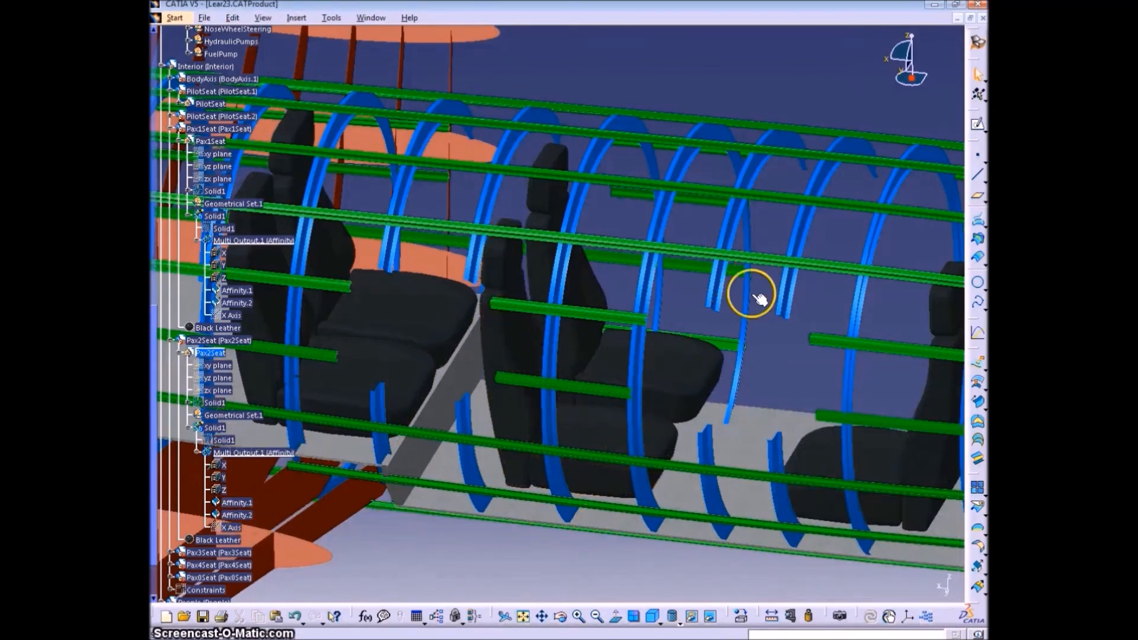